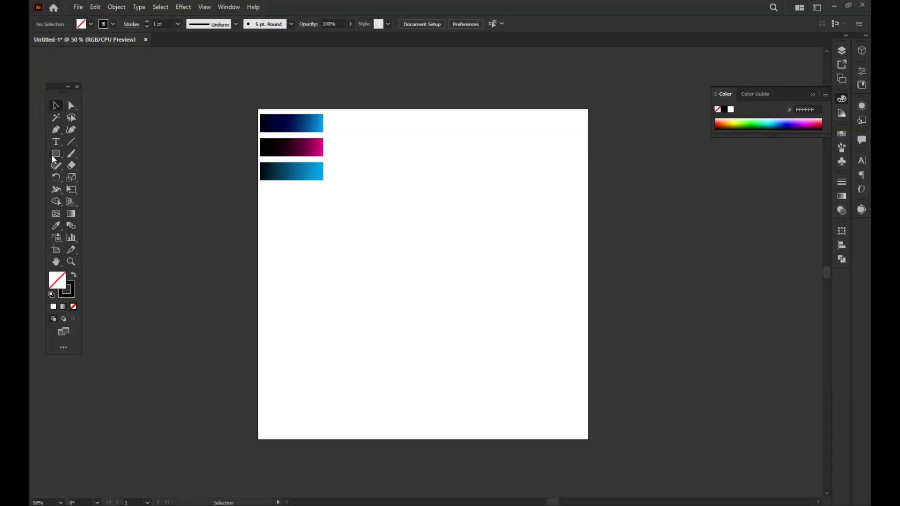
- Draw a large circle in the middle of the artboard with the Ellipse tool
drag(54, 160, 105, 176)
drag(423, 275, 527, 344)
click(54, 106)
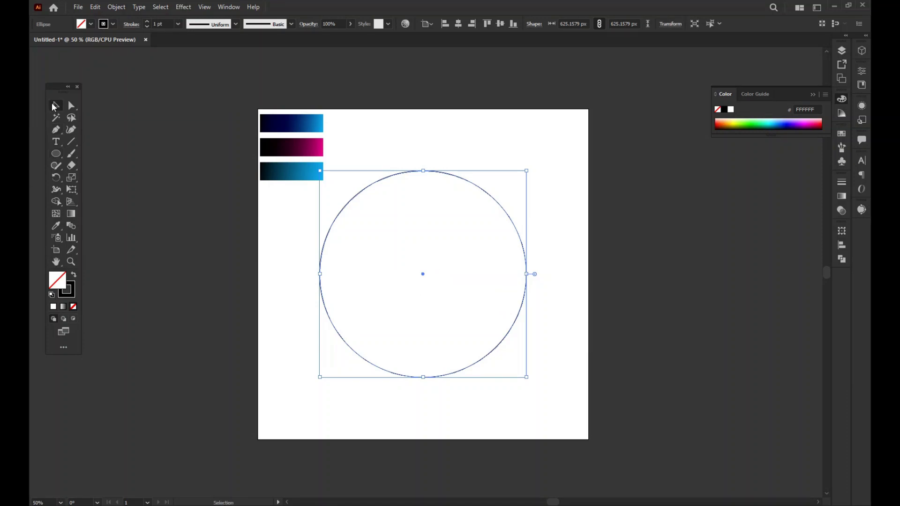
- Paste a copy of the circle in front and scale it down to about 260.7 px
click(95, 7)
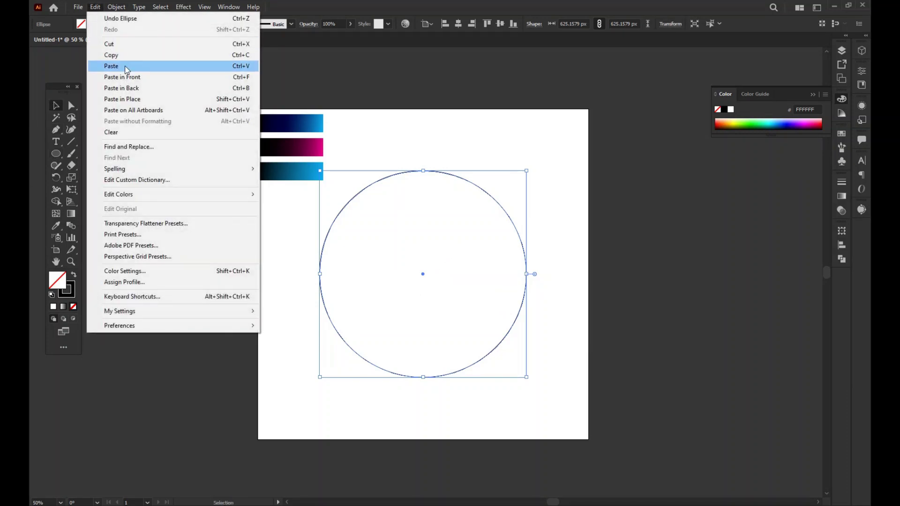
click(117, 56)
click(95, 7)
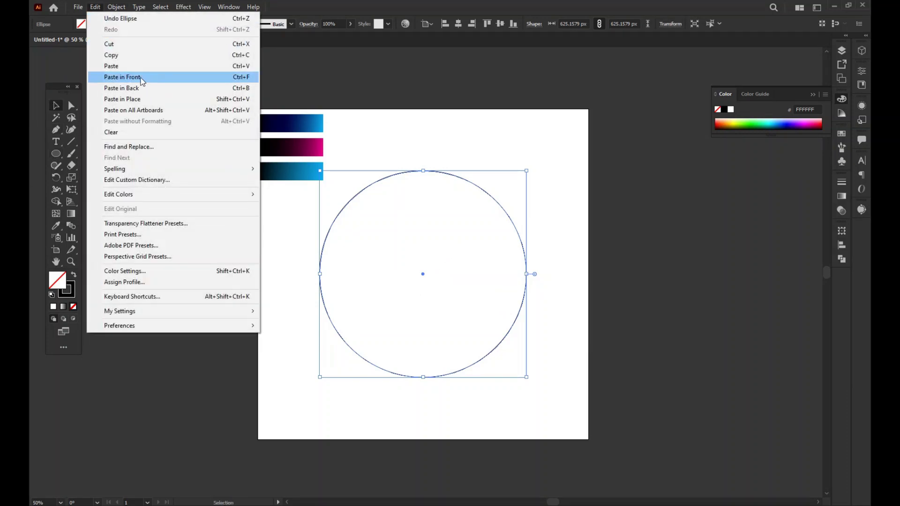
click(141, 78)
drag(528, 170, 505, 225)
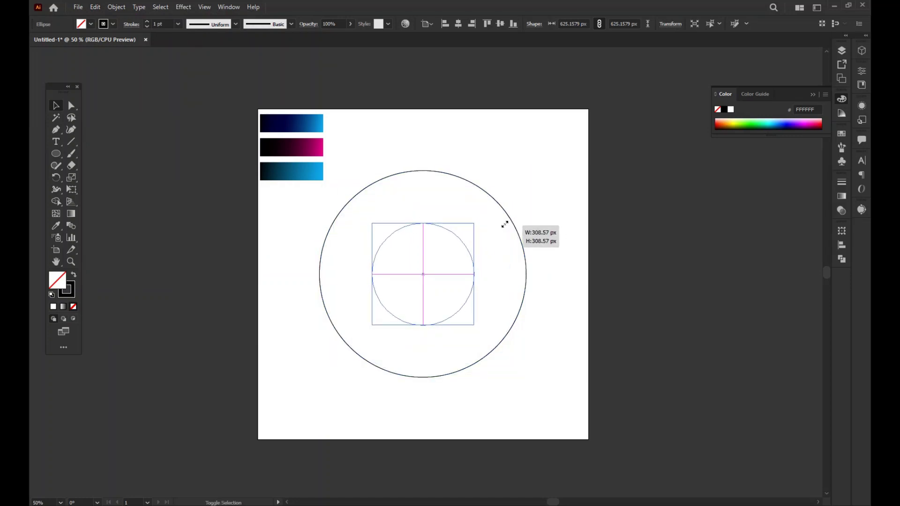
drag(505, 224, 466, 232)
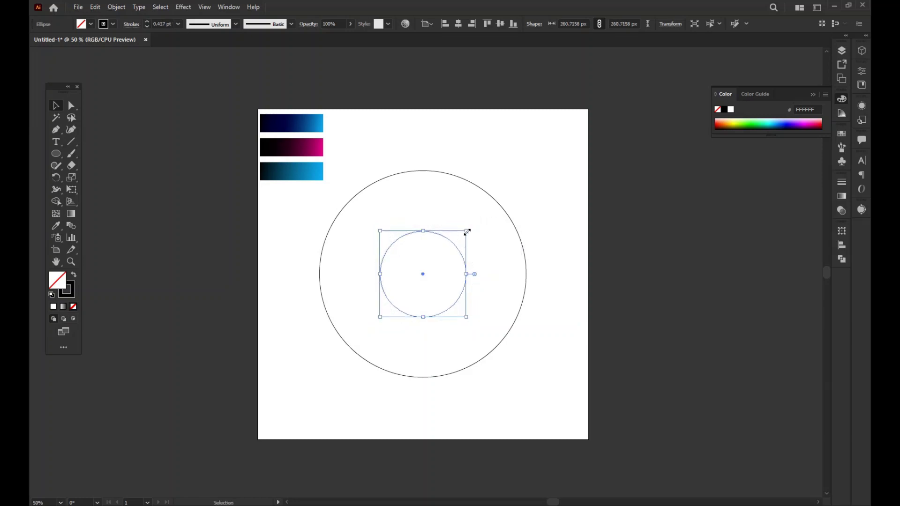
- Paste a copy of the small circle in front and stretch it left to the outer edge (about 442.7 px)
click(95, 8)
click(126, 58)
click(95, 7)
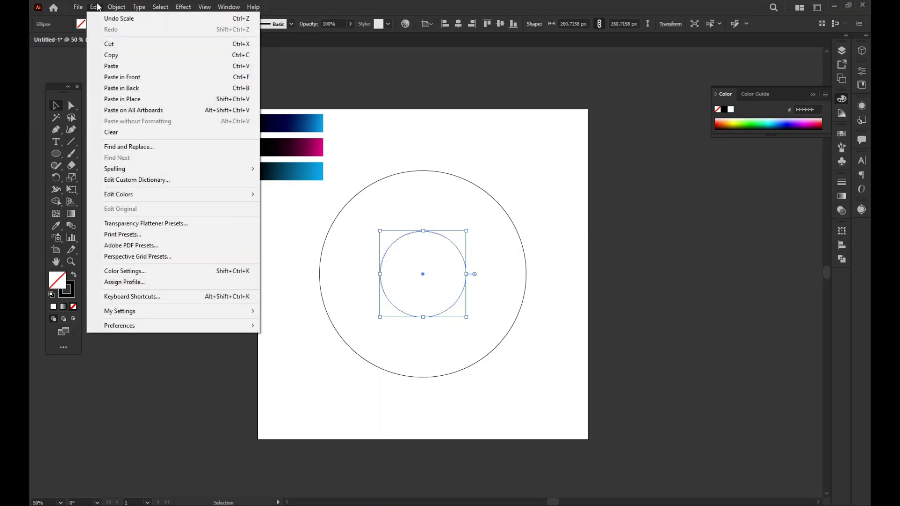
click(124, 77)
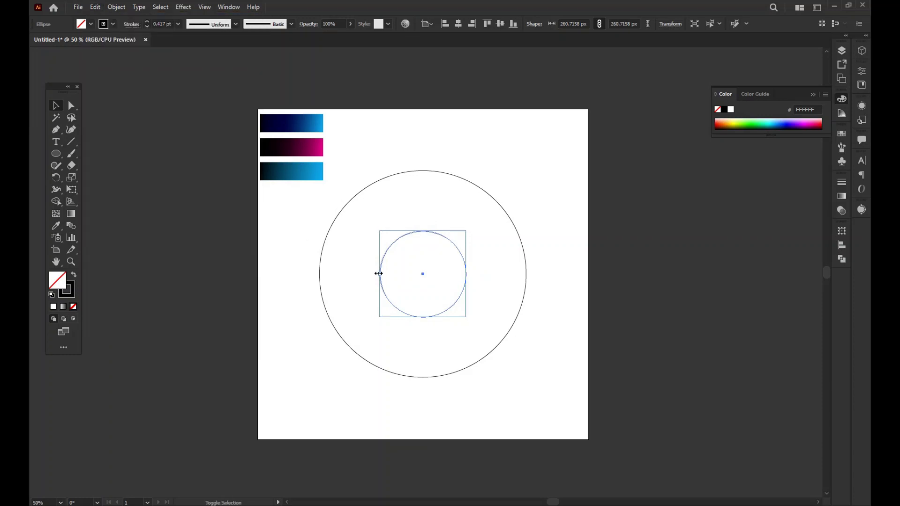
drag(380, 274, 321, 271)
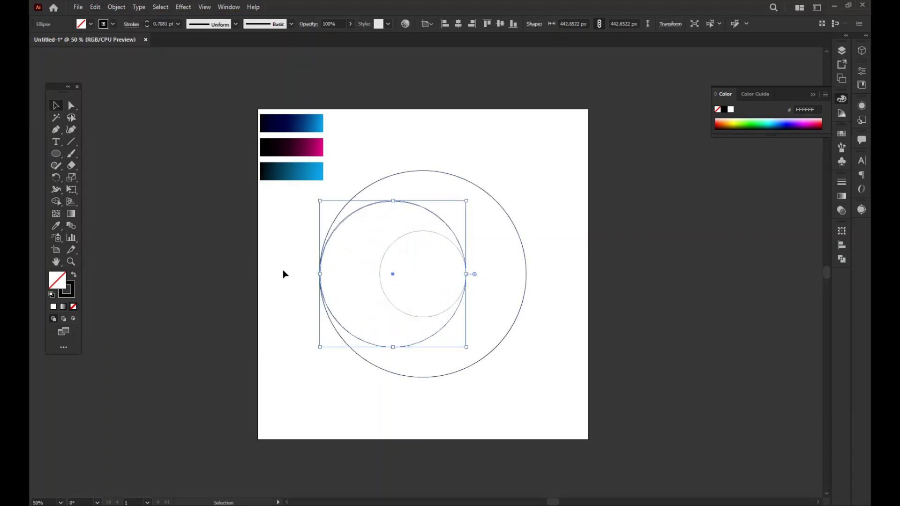
- Check the three circles by selecting them, then select the large outer circle
click(283, 271)
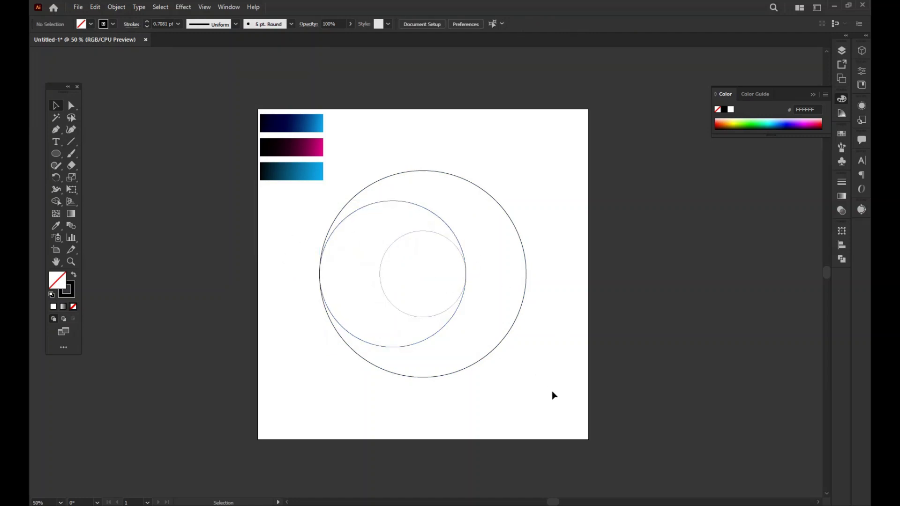
drag(552, 392, 428, 209)
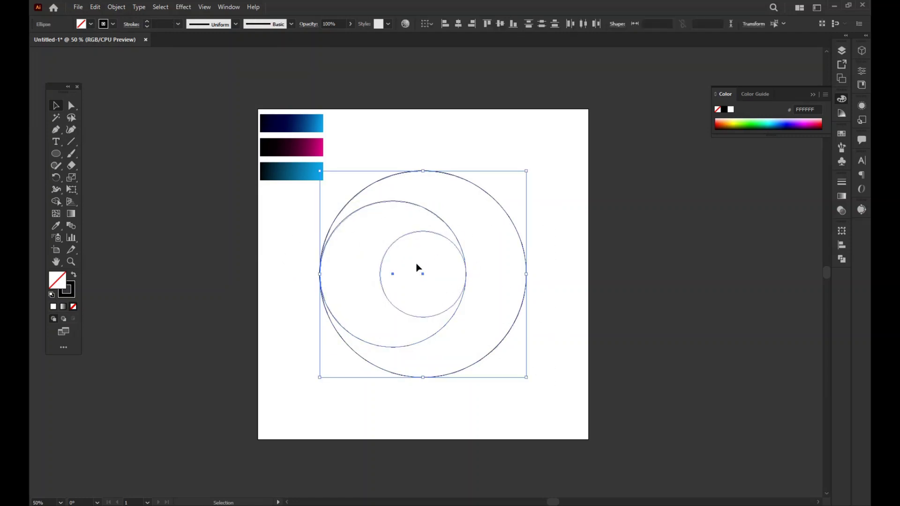
click(591, 243)
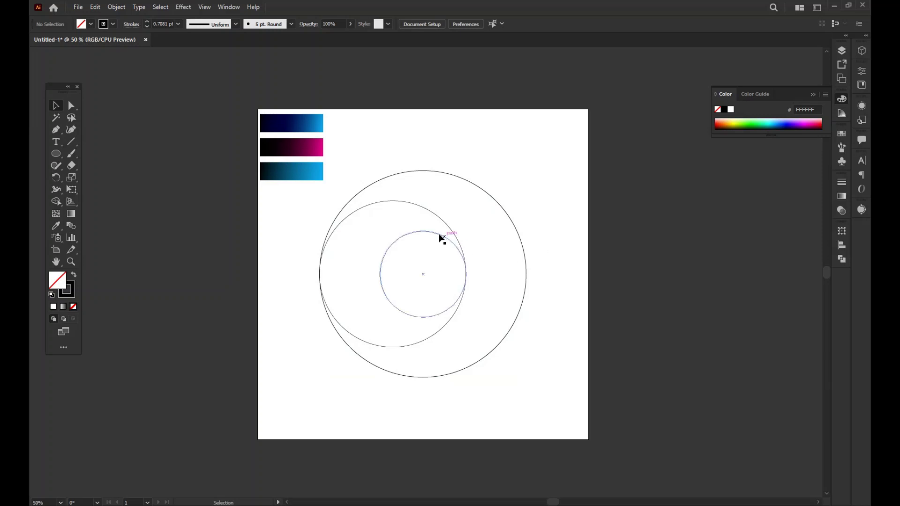
click(436, 235)
click(569, 243)
click(515, 228)
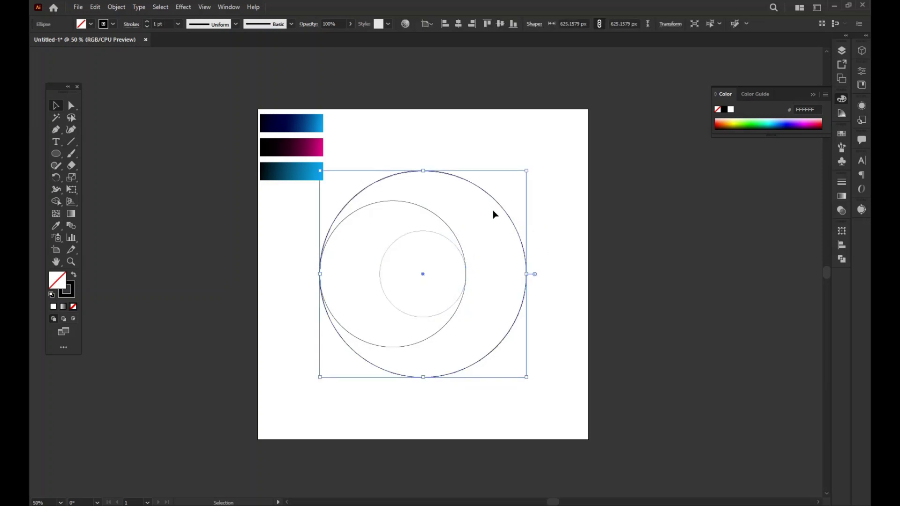
- Select all three circles and Shape Build the outer crescent, inner circle and left crescent
click(549, 327)
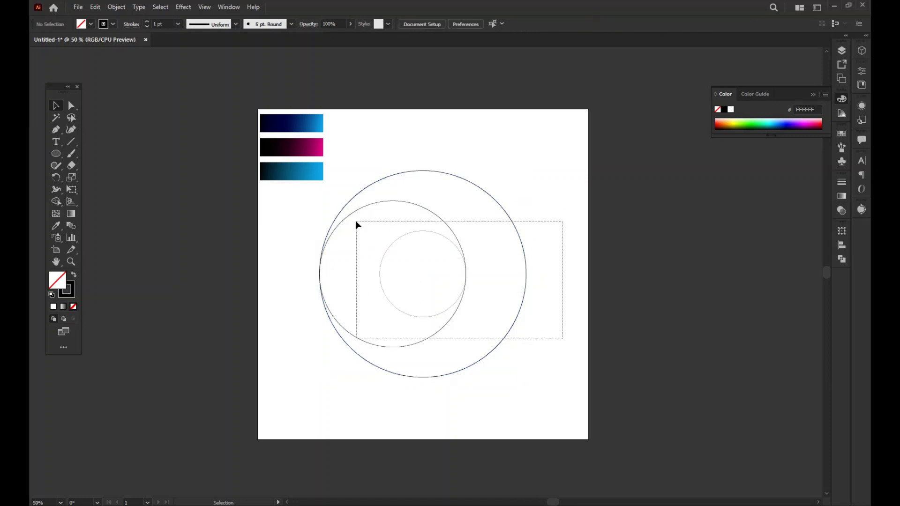
drag(562, 340, 355, 220)
drag(57, 201, 108, 201)
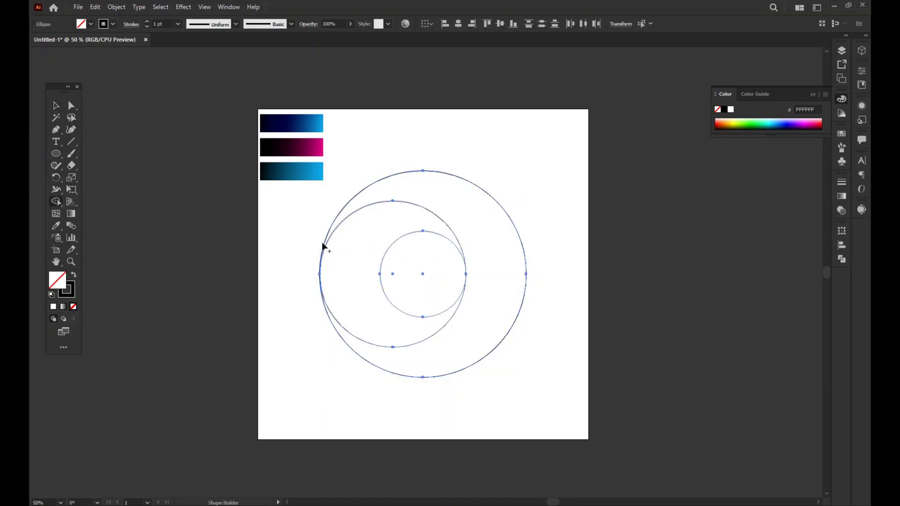
click(516, 255)
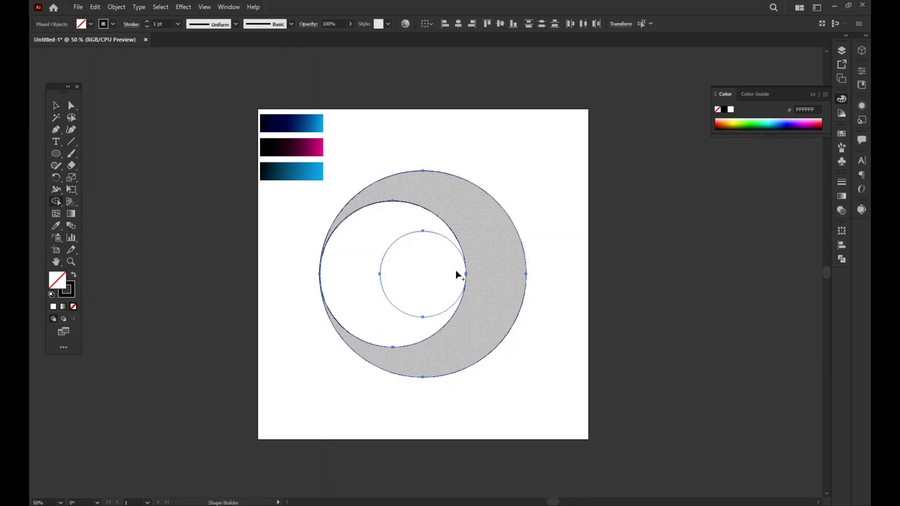
click(428, 263)
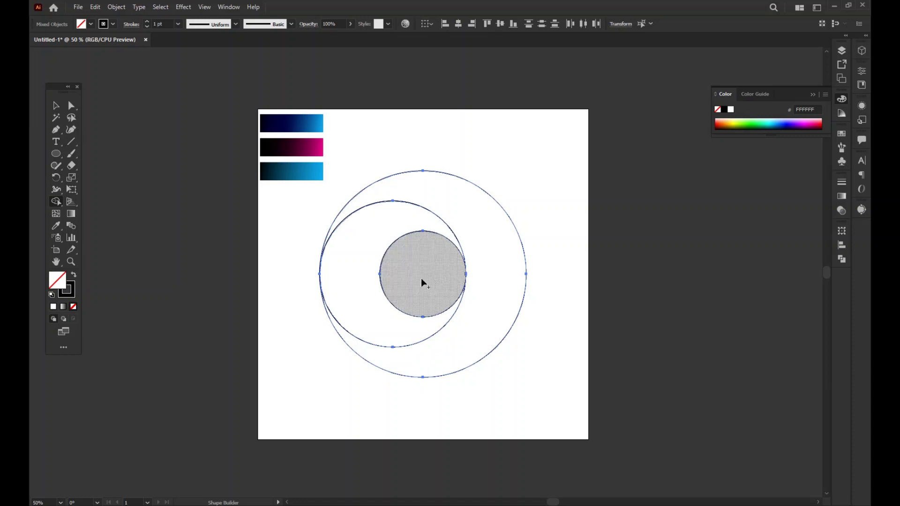
click(357, 265)
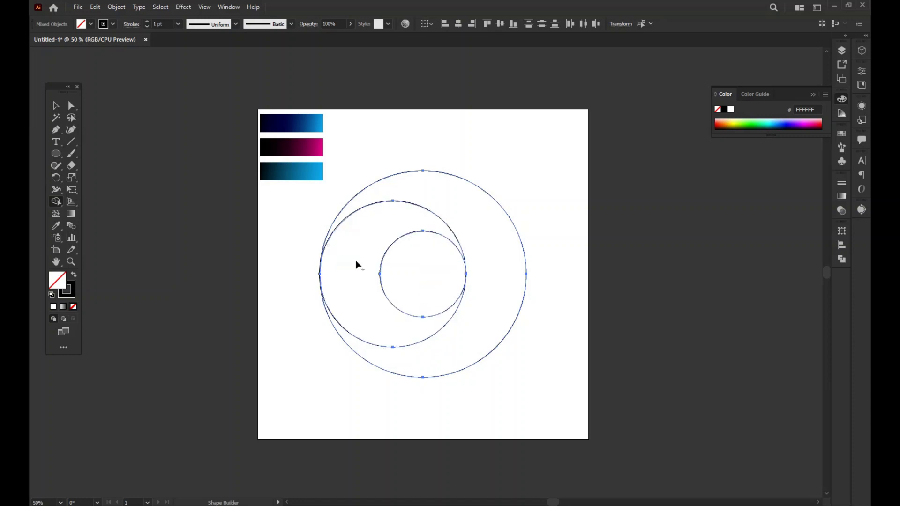
- Select the outer crescent compound shape on its own
click(55, 106)
click(151, 306)
drag(544, 392, 406, 257)
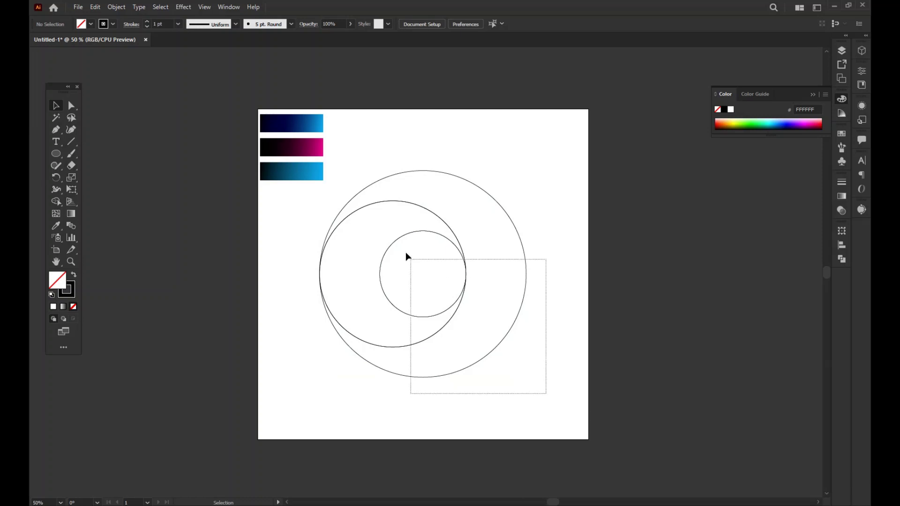
click(542, 226)
click(513, 229)
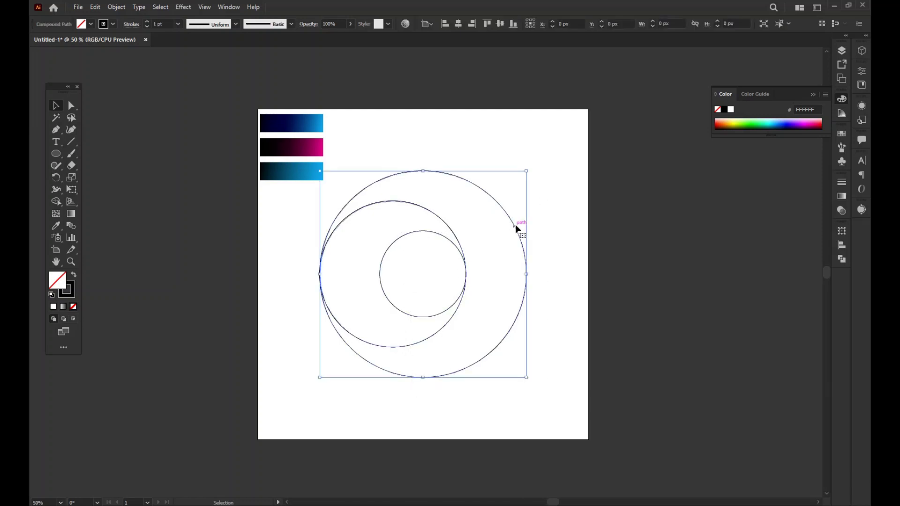
- Eyedrop the blue gradient swatch onto the outer crescent and reverse it, dark left to light right
click(56, 226)
click(305, 122)
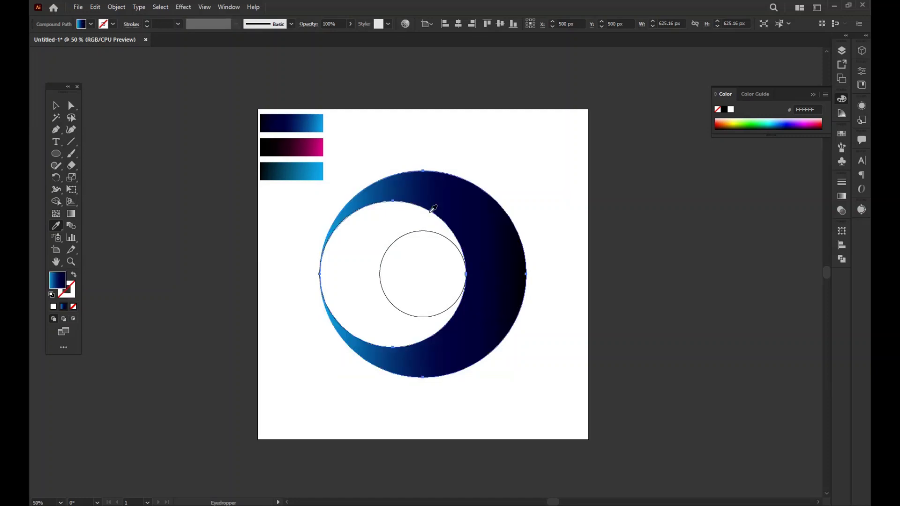
click(56, 105)
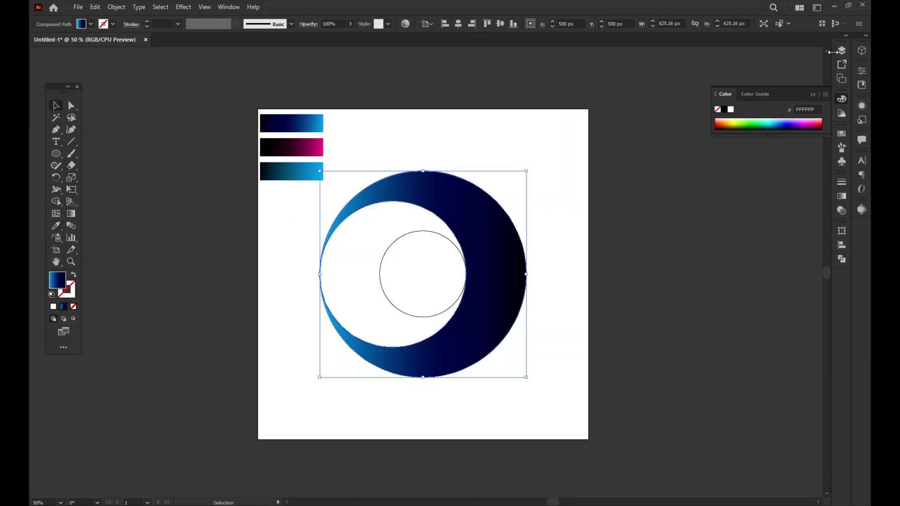
click(843, 197)
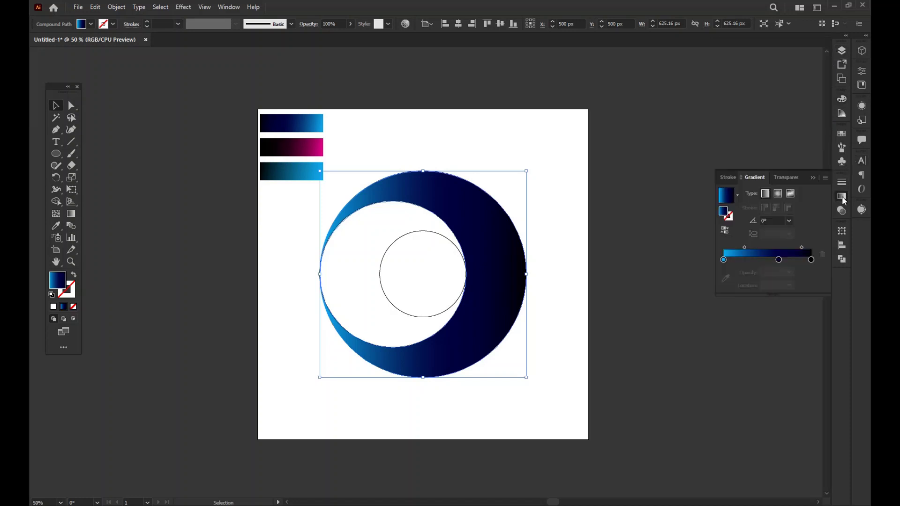
click(725, 233)
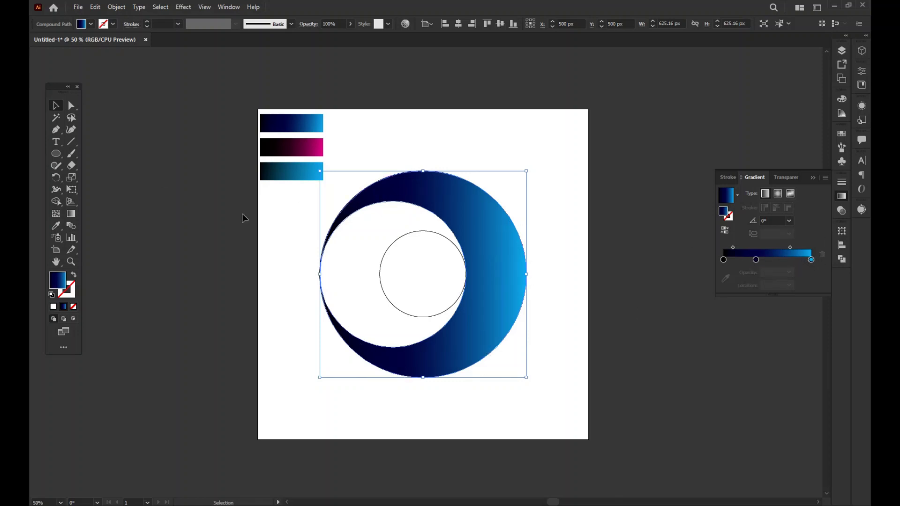
- Reselect the outer crescent, then marquee-select the ring and inner circles together
click(268, 253)
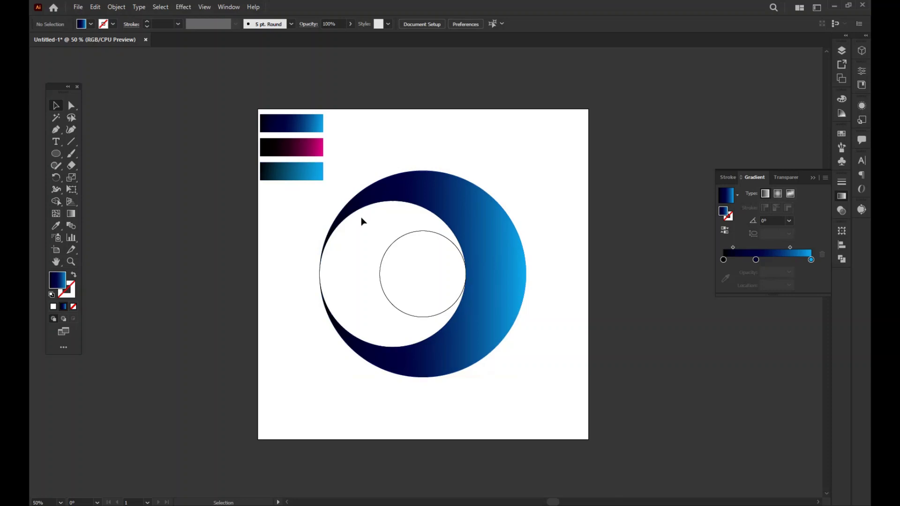
click(321, 279)
shift+click(495, 264)
drag(282, 240, 391, 279)
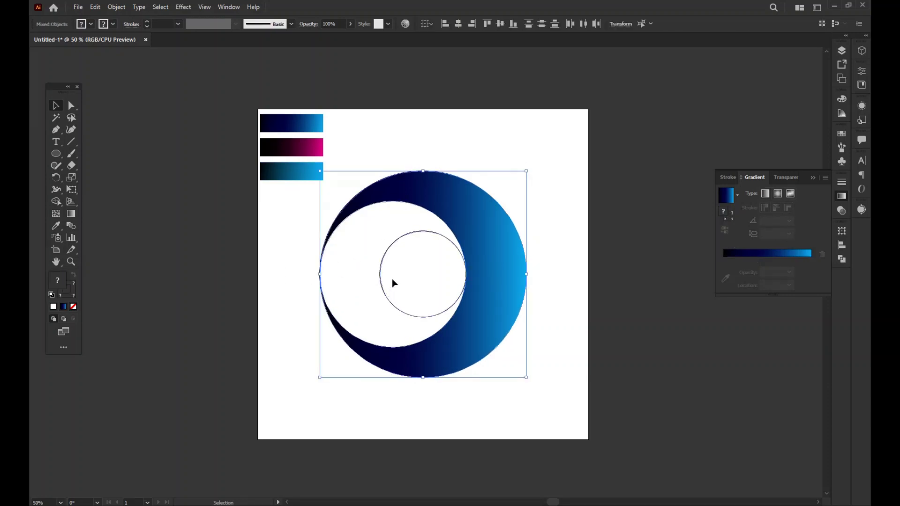
- Eyedrop the magenta-to-black gradient bar onto the inner circles
shift+click(493, 229)
click(55, 227)
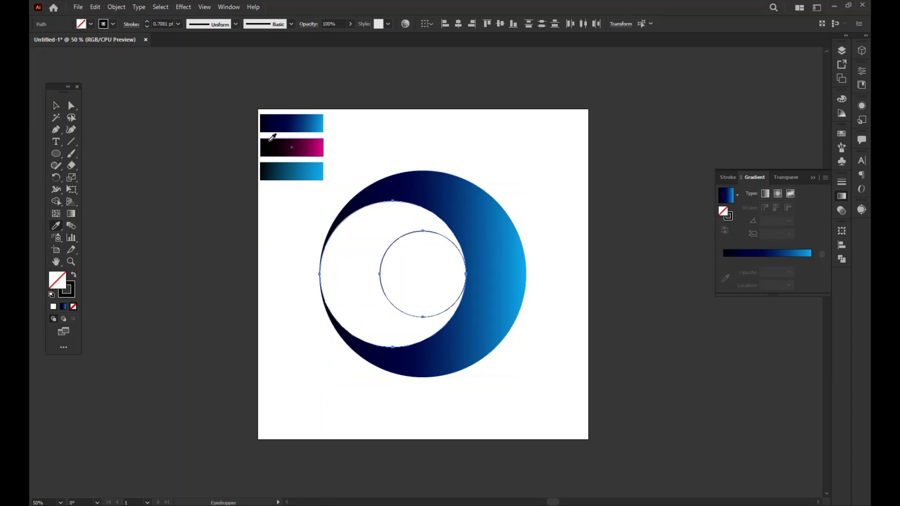
click(284, 146)
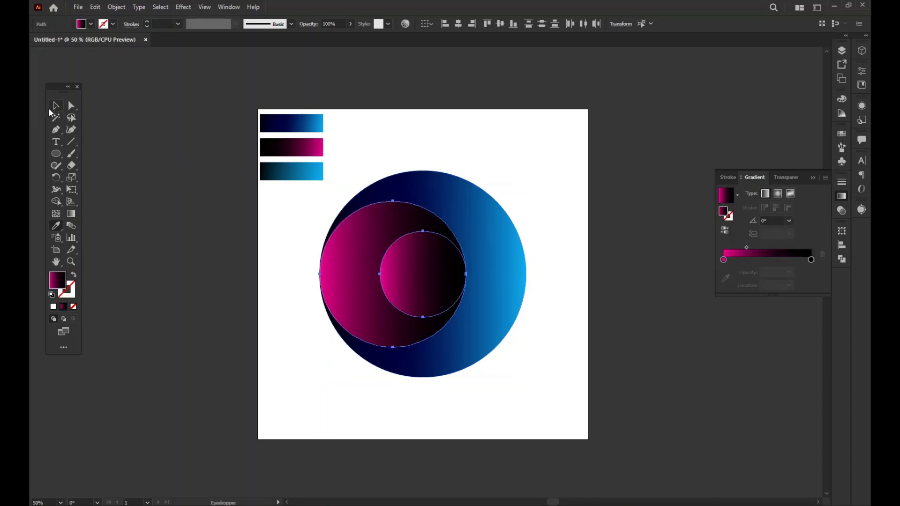
click(55, 106)
- Set the small centre circle's fill to None, leaving a white hole
click(300, 270)
click(401, 276)
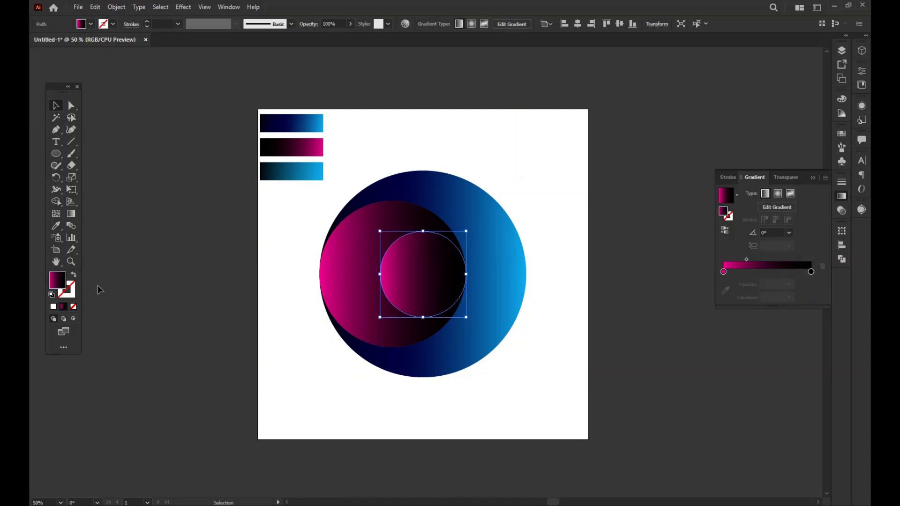
click(73, 307)
click(182, 340)
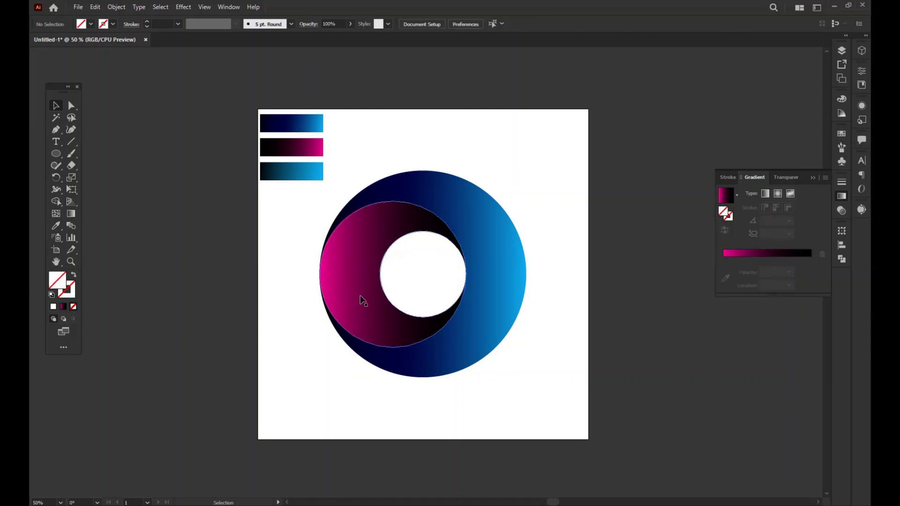
- Reverse the magenta gradient and revert it, then select the small hole circle
click(361, 297)
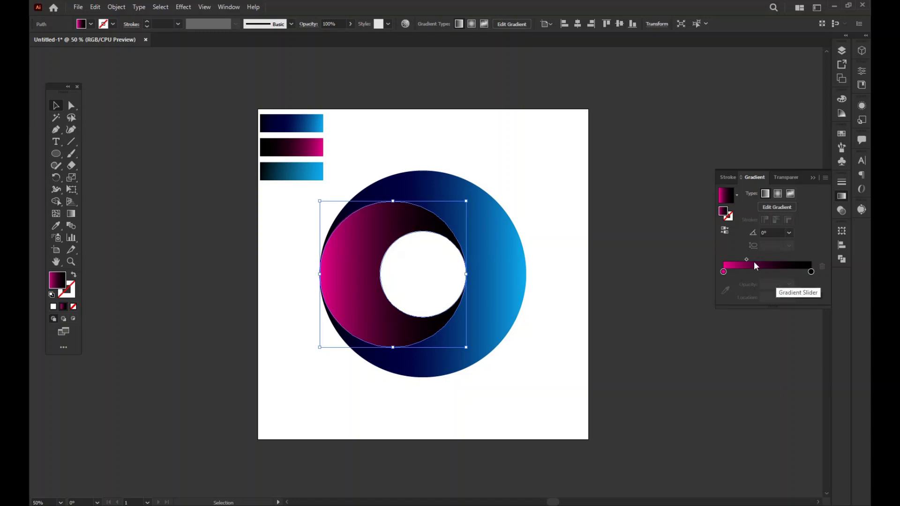
click(726, 231)
click(726, 231)
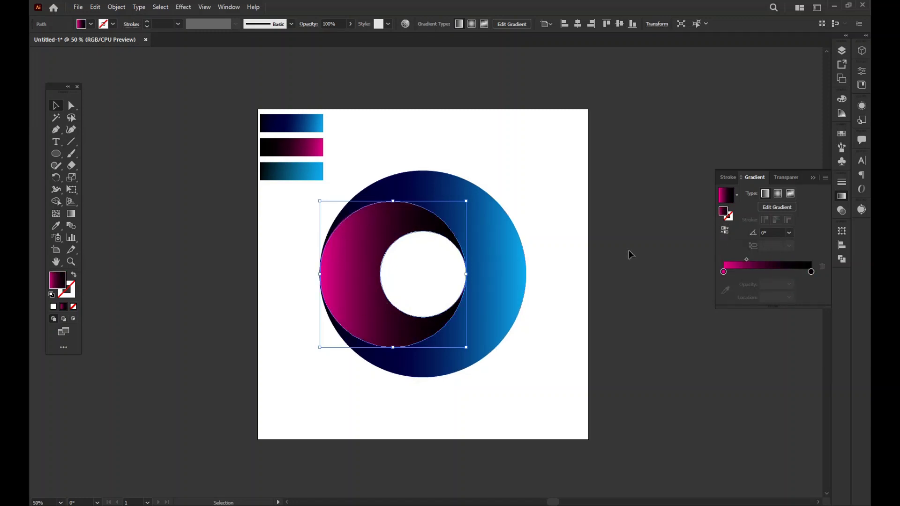
click(607, 305)
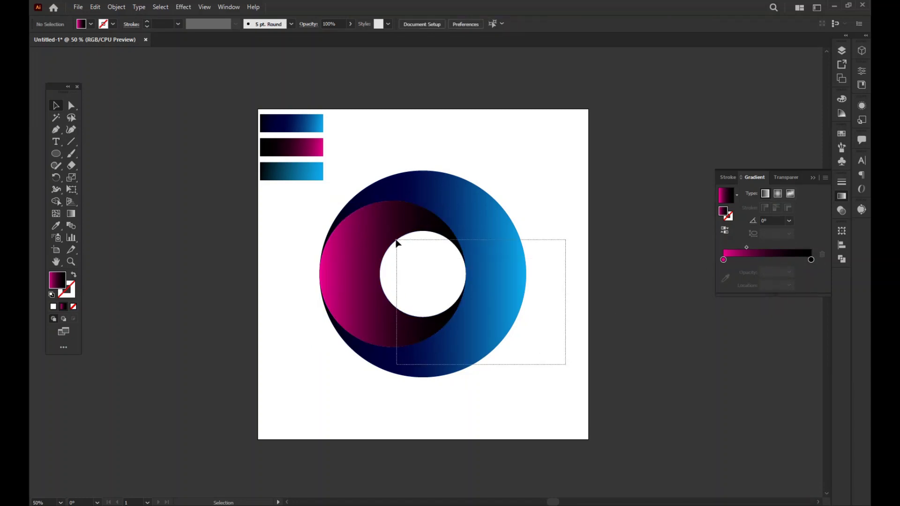
drag(565, 364, 395, 241)
click(345, 286)
click(464, 275)
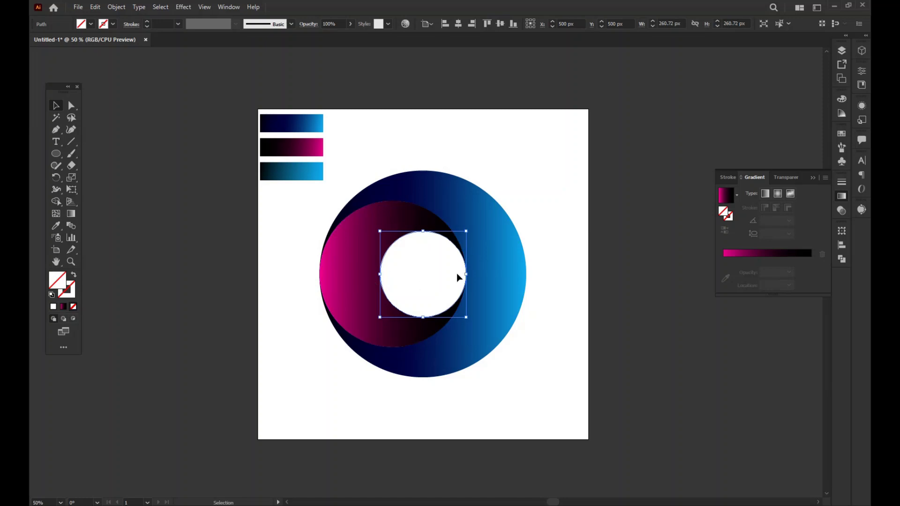
- Paste a copy of the hole circle in front and scale it down to about 102.42 px
click(98, 11)
click(124, 55)
click(95, 7)
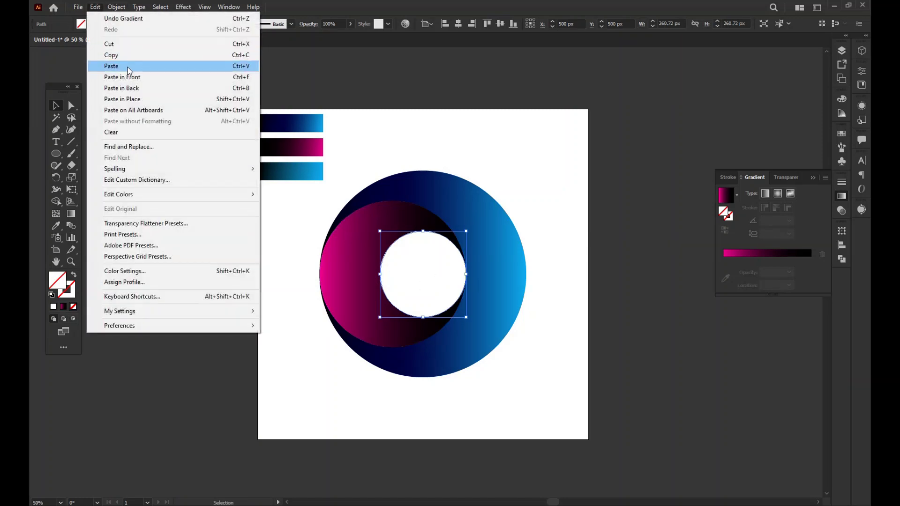
click(124, 77)
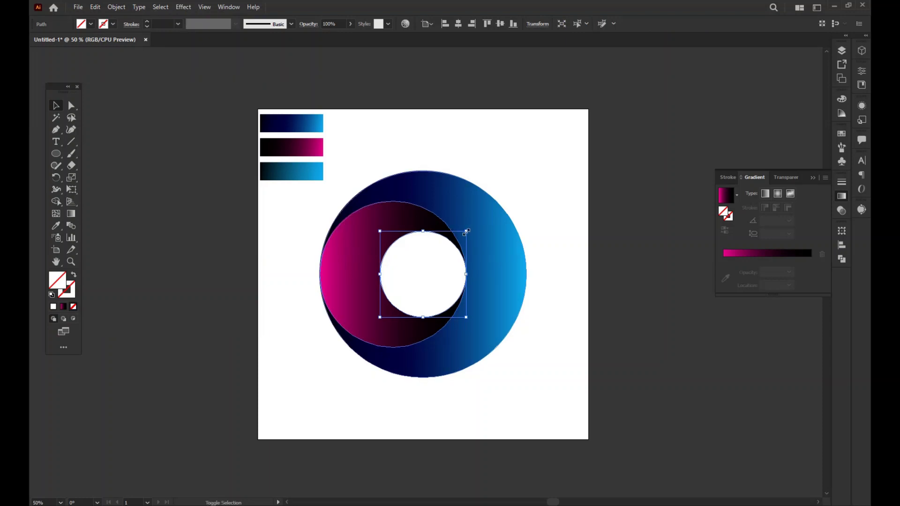
drag(466, 231, 450, 258)
- Eyedrop the blue gradient from the third bar onto the small centre circle
click(55, 225)
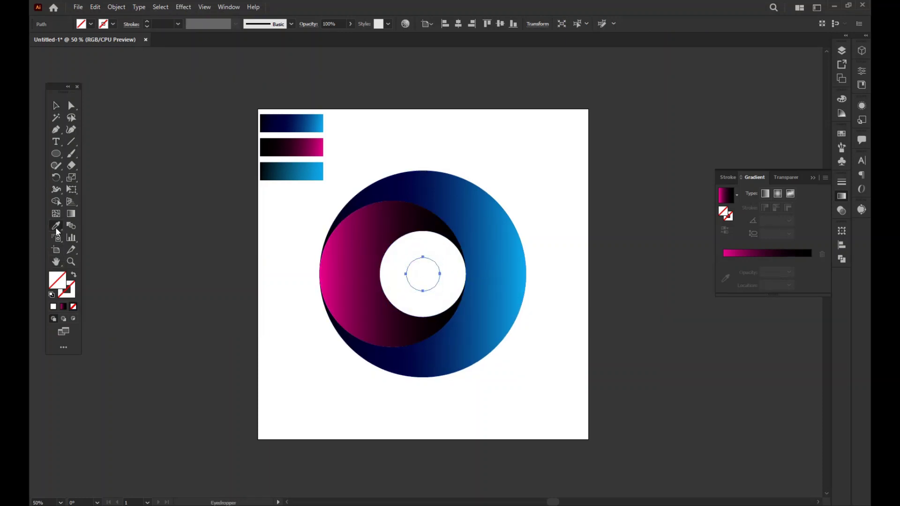
click(289, 172)
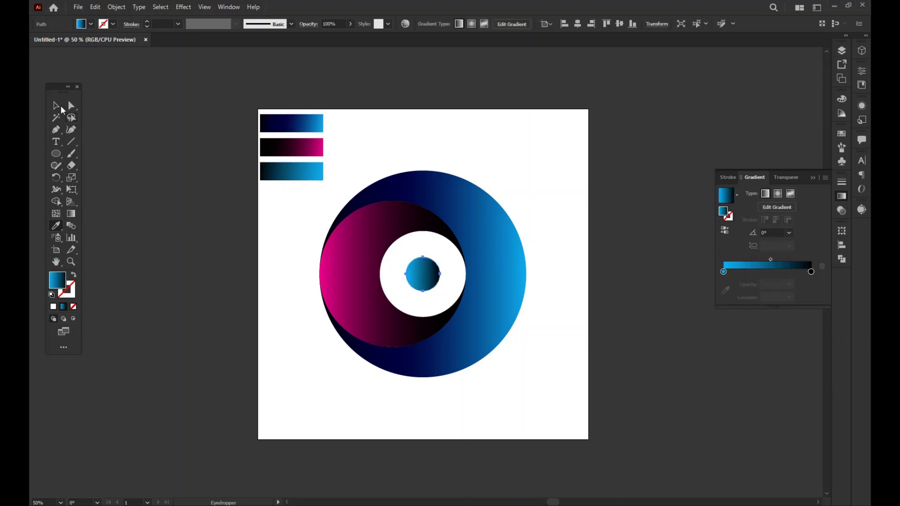
click(56, 106)
click(187, 207)
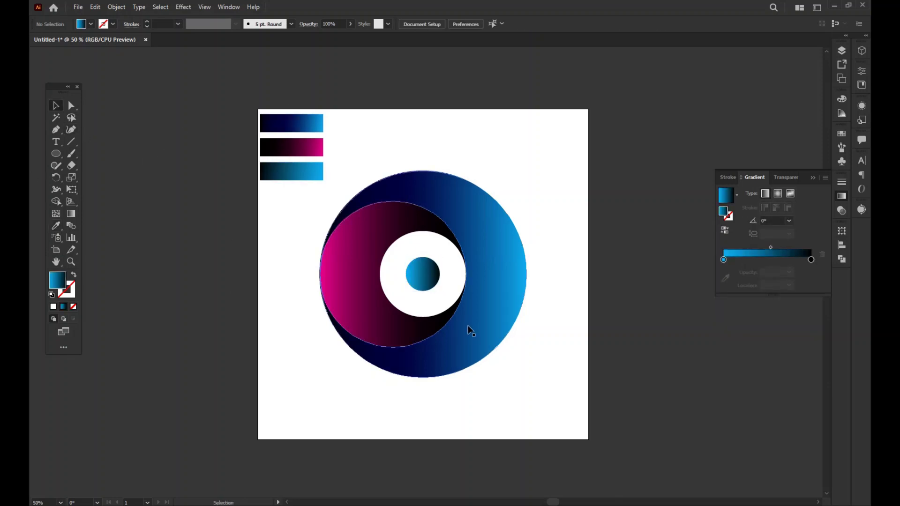
click(428, 284)
- Angle the centre circle's gradient to about -28.8° with the Gradient tool
click(71, 214)
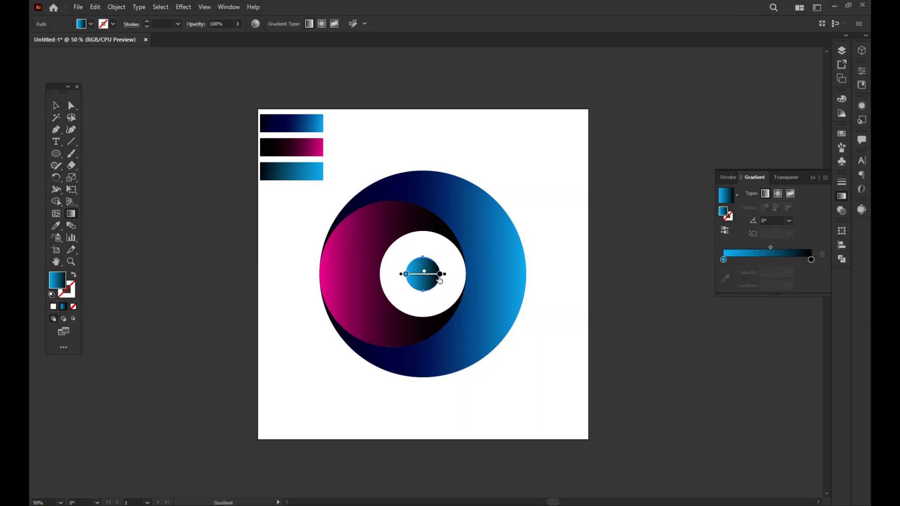
drag(449, 274, 448, 288)
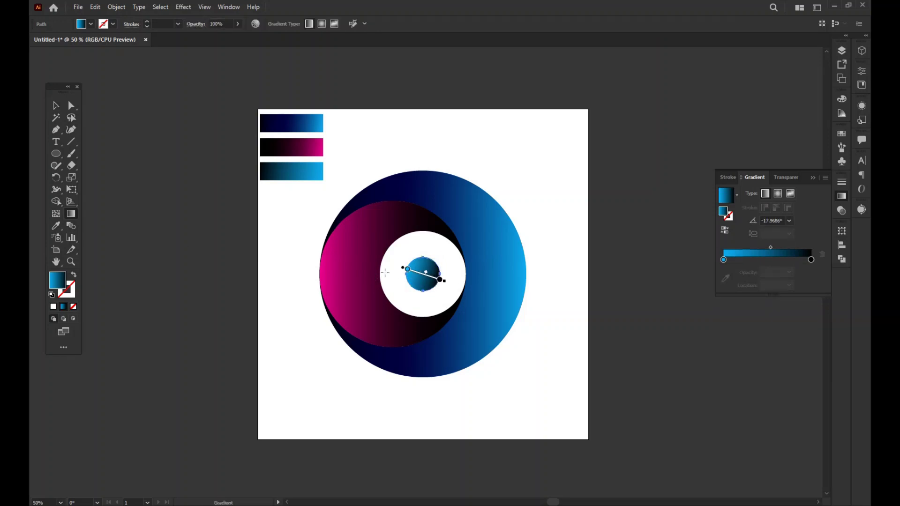
drag(445, 284, 445, 289)
click(55, 106)
click(473, 378)
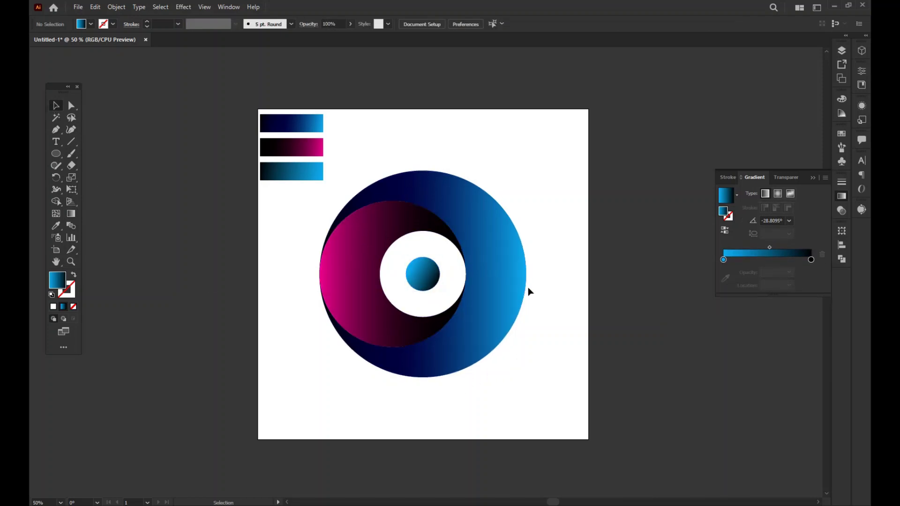
- Select the blue outer ring and paste a copy of it in front, in place
click(494, 289)
drag(553, 389, 312, 214)
click(488, 153)
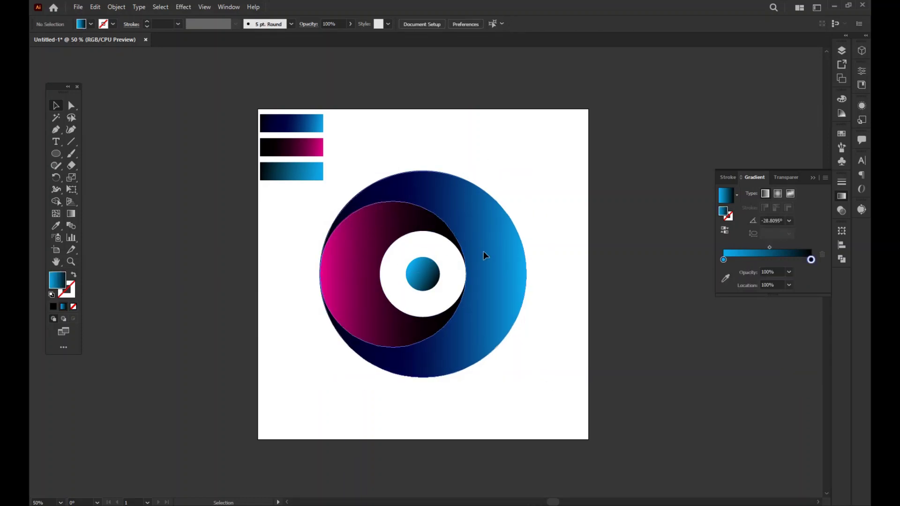
click(483, 248)
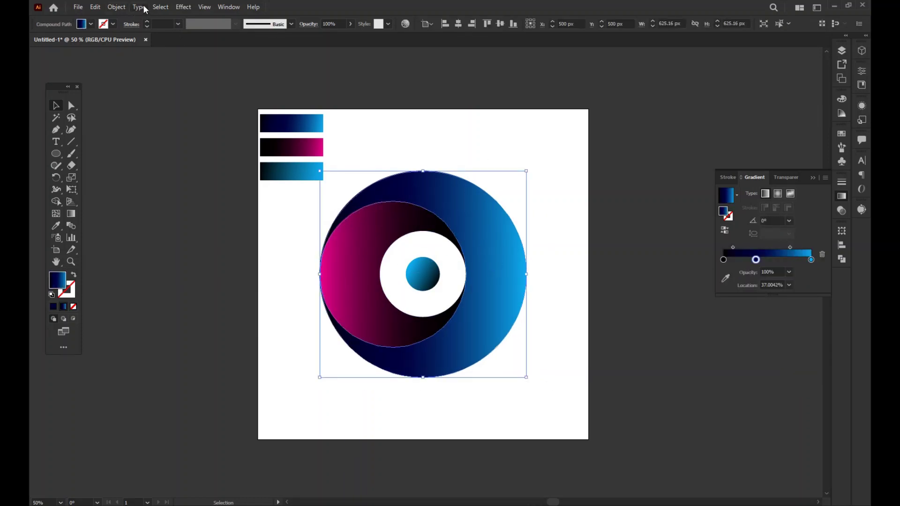
click(95, 7)
click(119, 56)
click(96, 7)
click(123, 77)
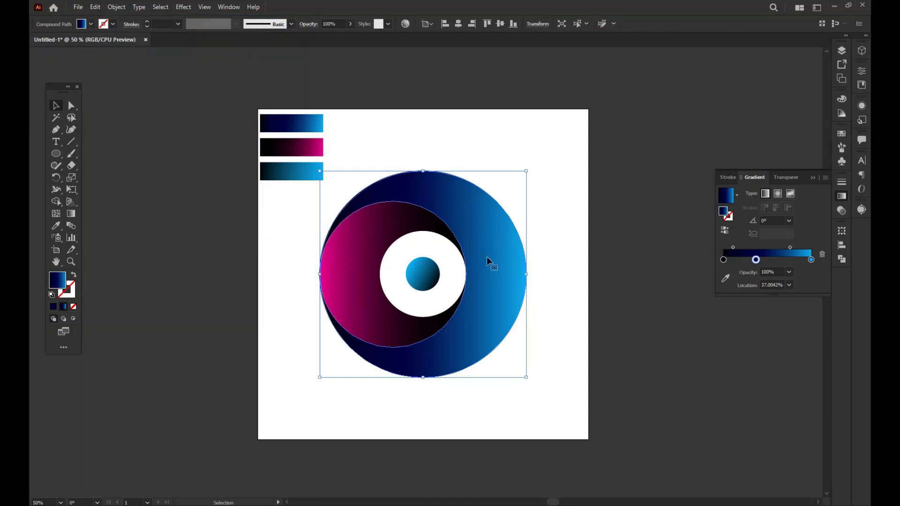
drag(495, 249, 596, 250)
key(a)
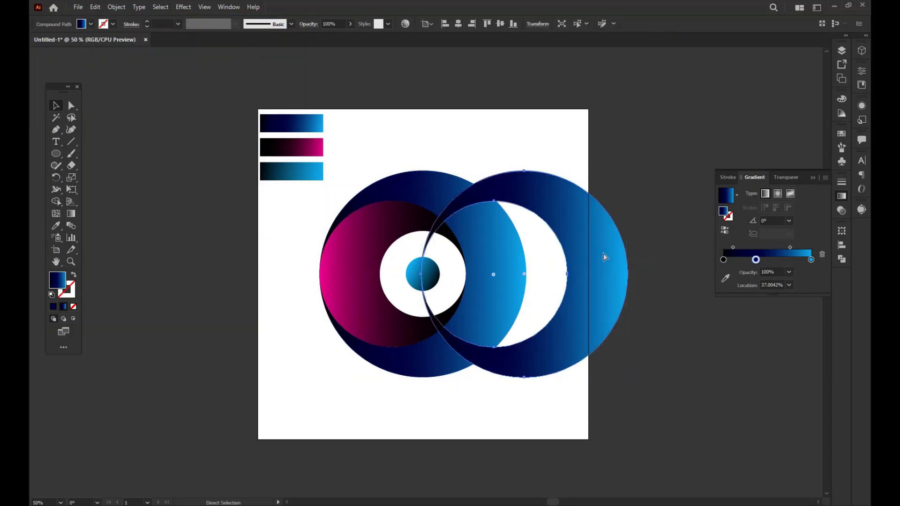
key(ctrl+z)
key(v)
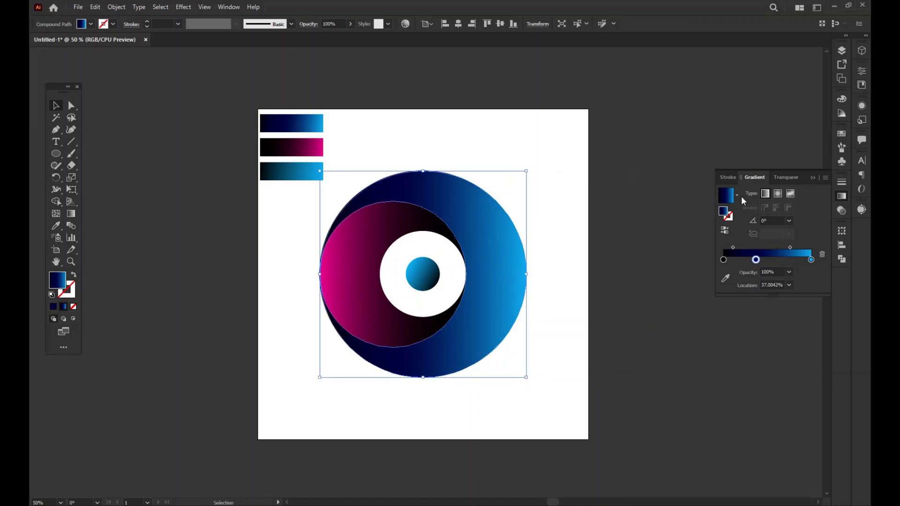
- Apply the White, Black gradient to the ring copy, reversed to run black left to white right
click(736, 196)
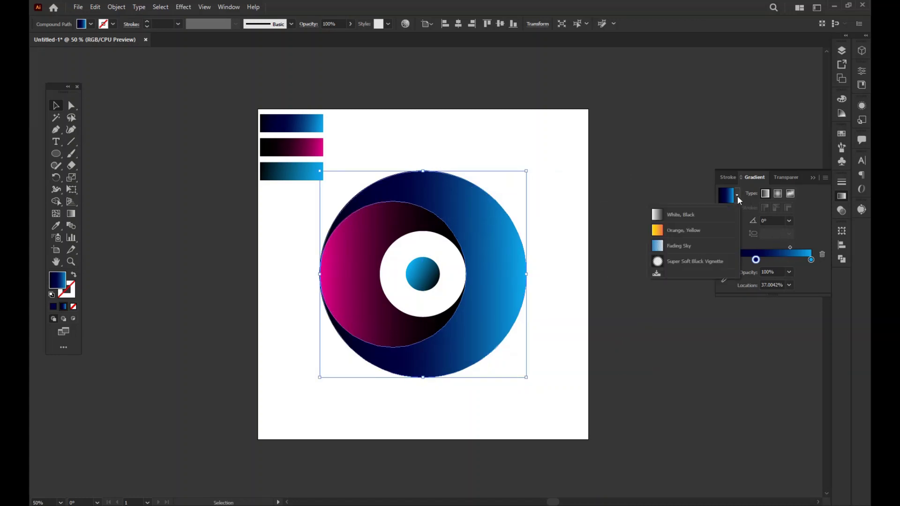
click(688, 215)
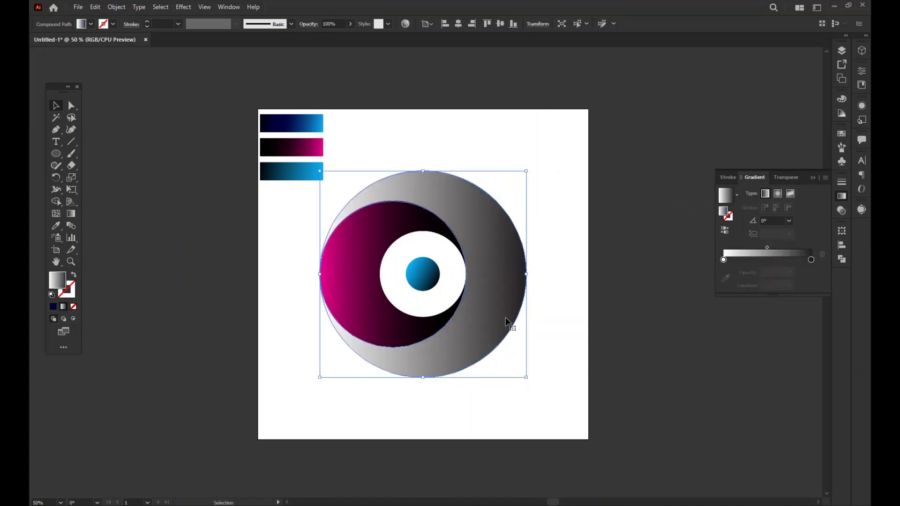
click(725, 231)
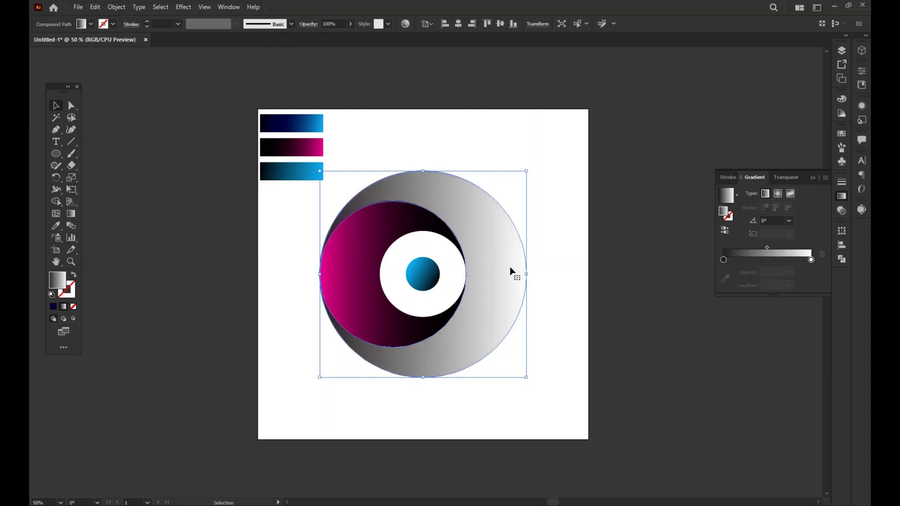
click(817, 179)
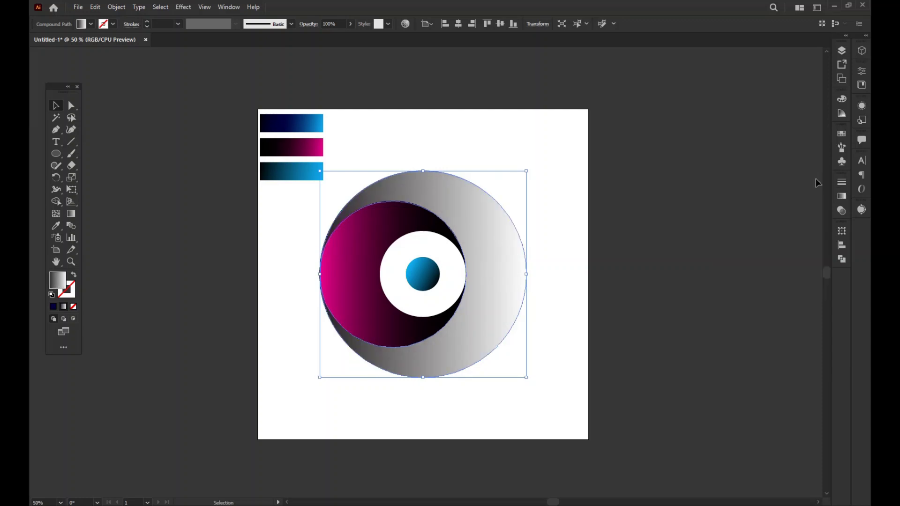
- Set the grey ring copy to Multiply blending at 81% opacity
click(842, 210)
click(739, 193)
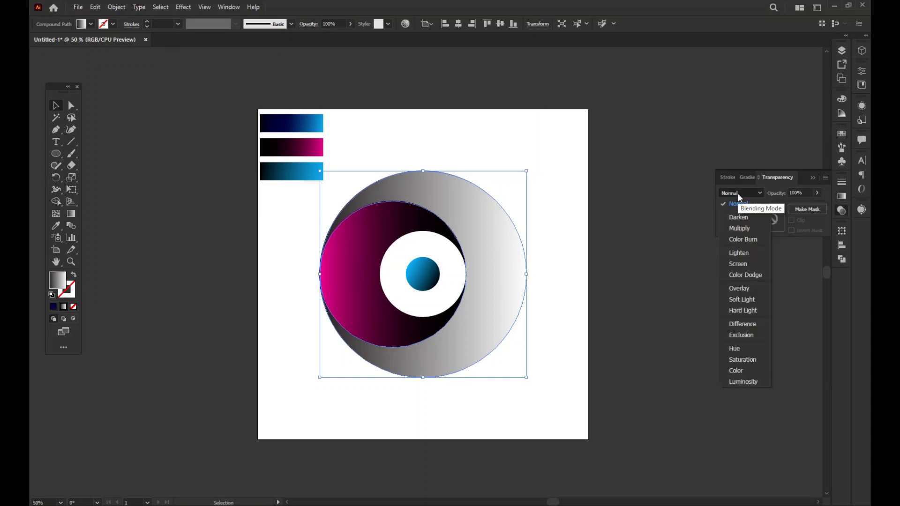
click(740, 229)
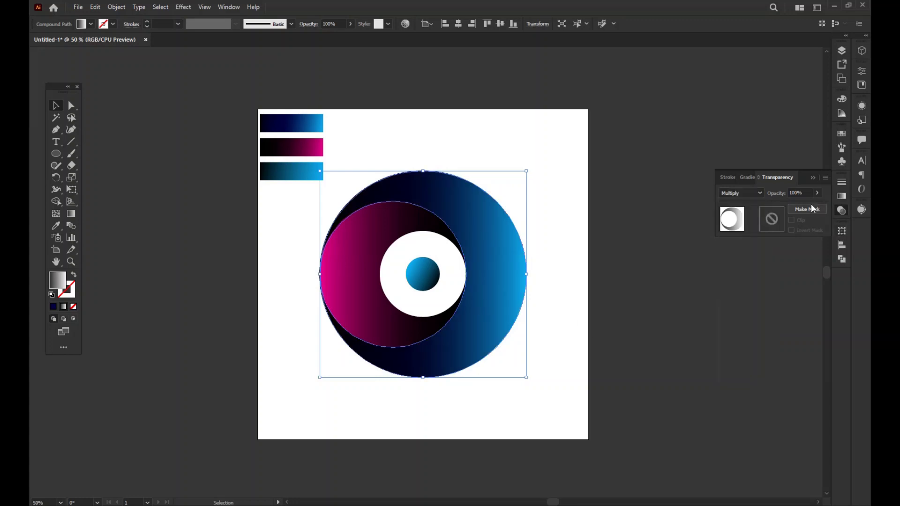
click(817, 192)
drag(817, 205, 813, 204)
click(818, 176)
- Test-move the grey ring down, undo the move, and deselect
click(502, 381)
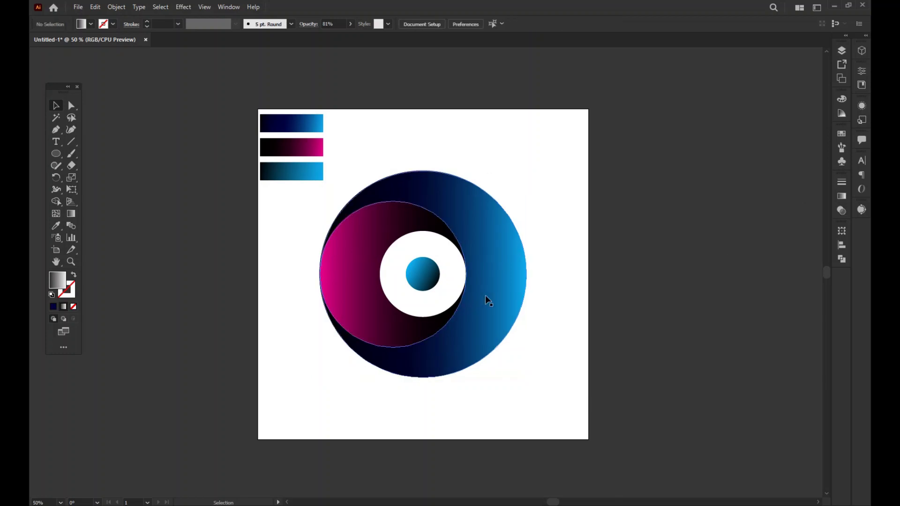
drag(510, 290, 494, 402)
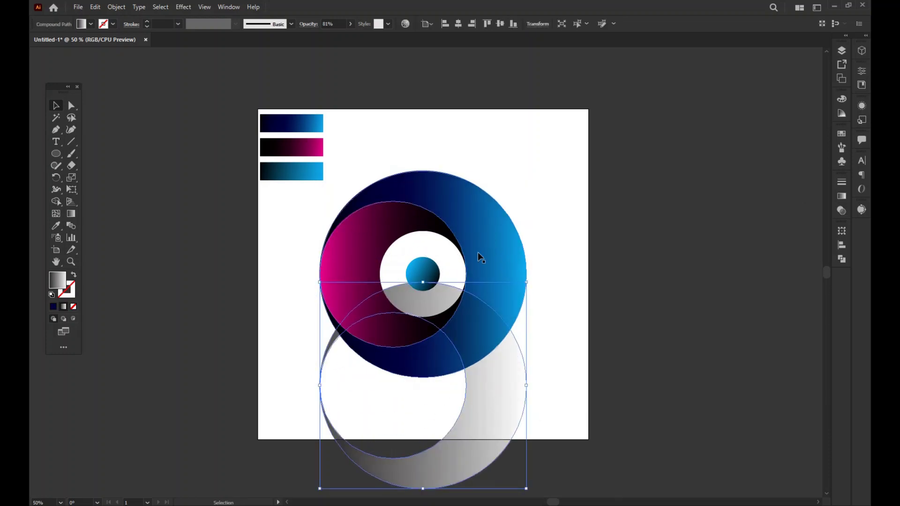
key(a)
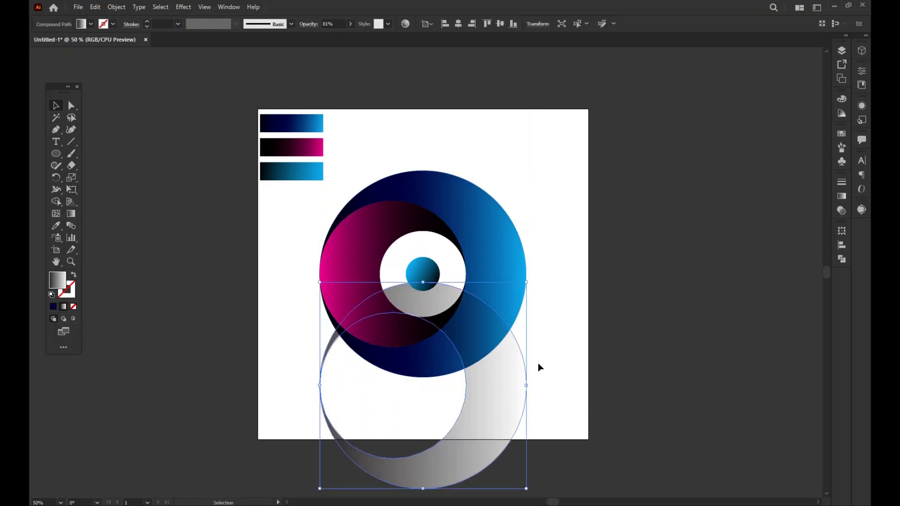
key(ctrl+z)
key(v)
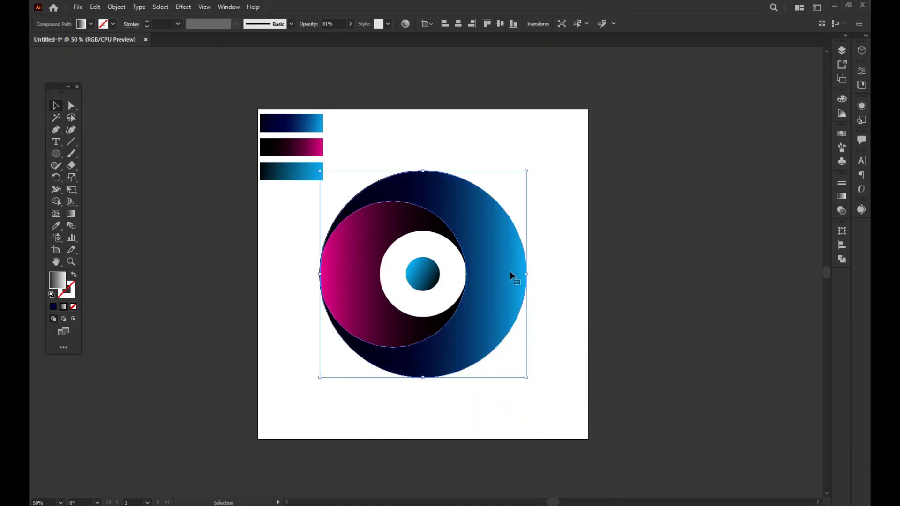
click(572, 256)
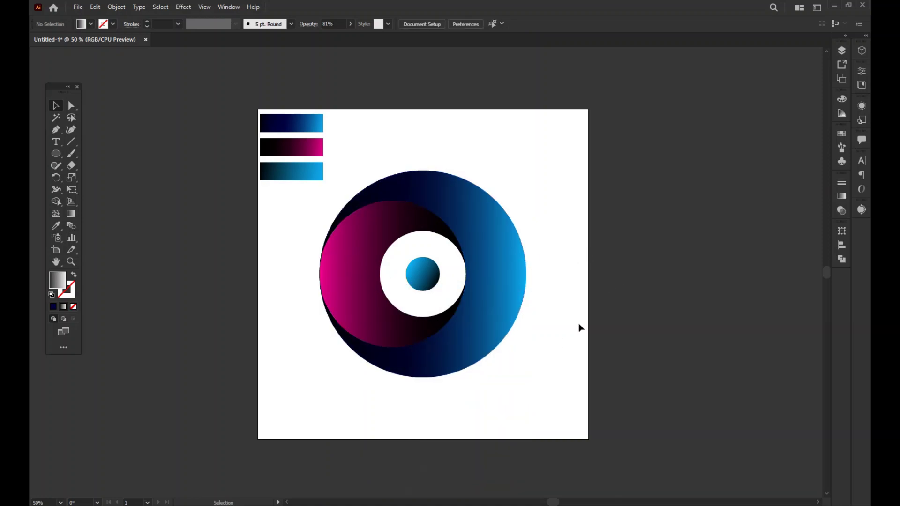
- Select the outer ring and switch to the Pen tool, cancelling a stray starting point
click(56, 130)
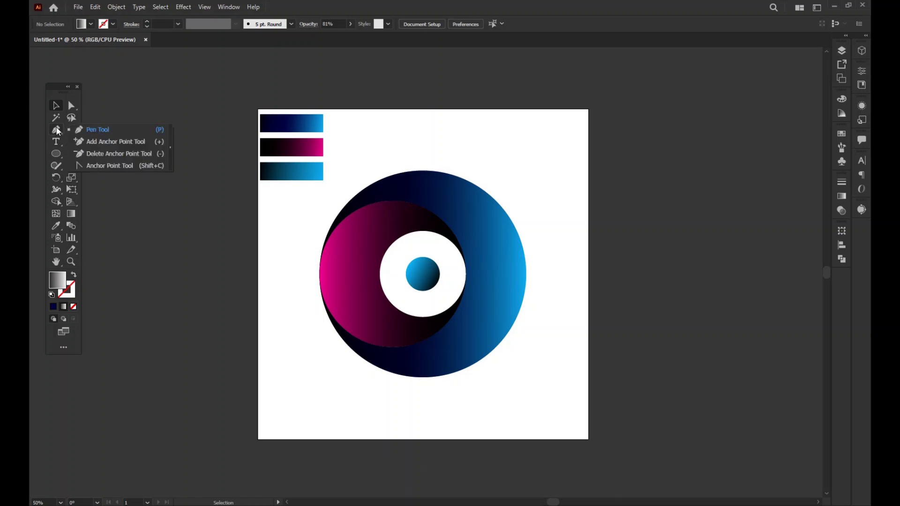
click(96, 130)
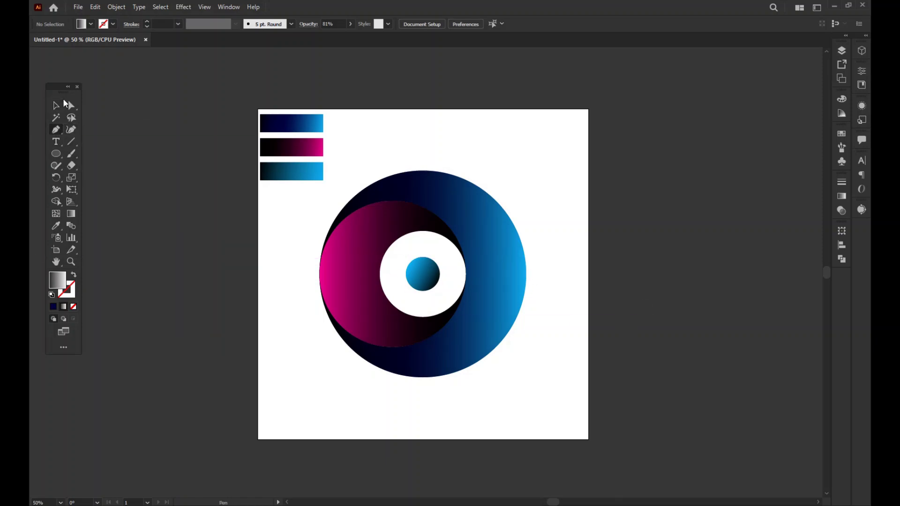
click(56, 105)
click(513, 300)
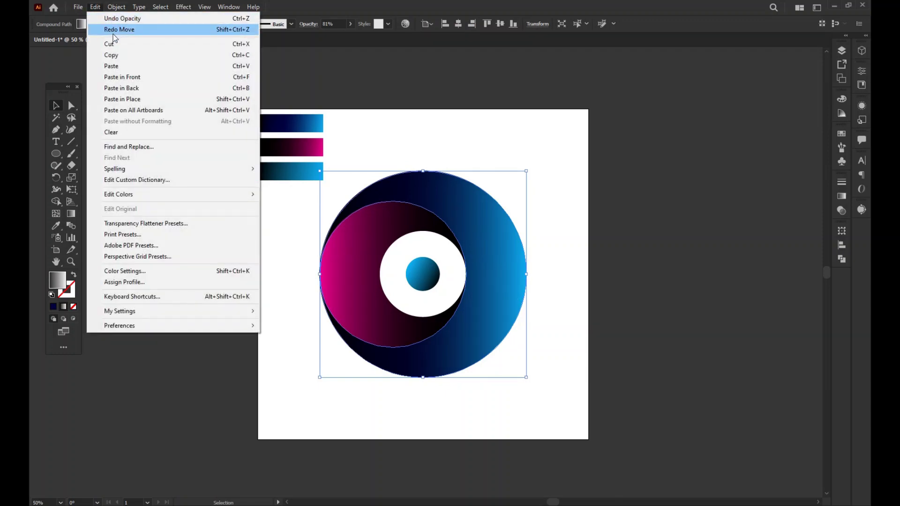
click(112, 43)
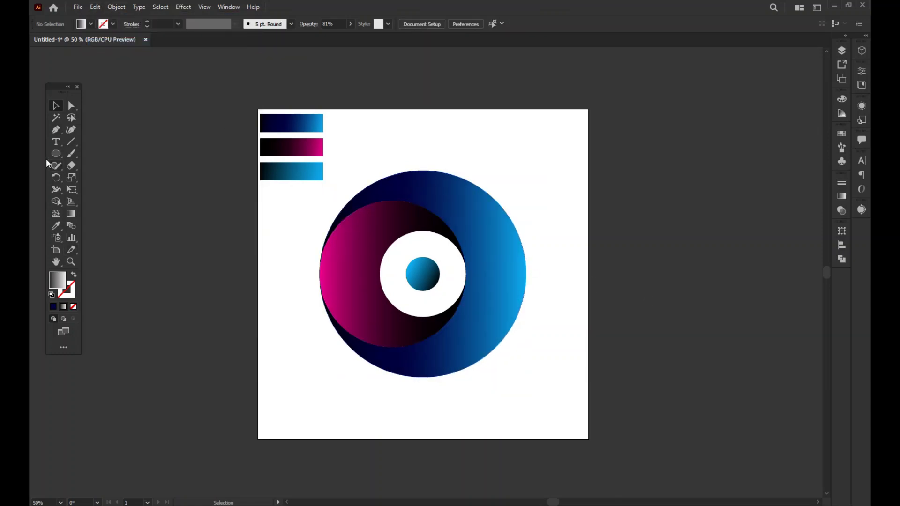
click(55, 129)
click(466, 348)
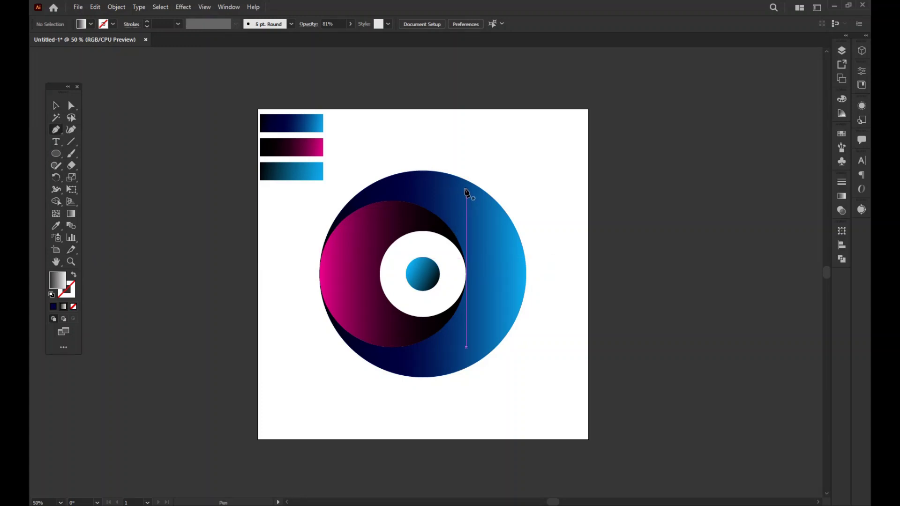
key(ctrl+z)
- Draw a curved arc from the ring's top through its right edge to the bottom, then refine its anchors
click(455, 183)
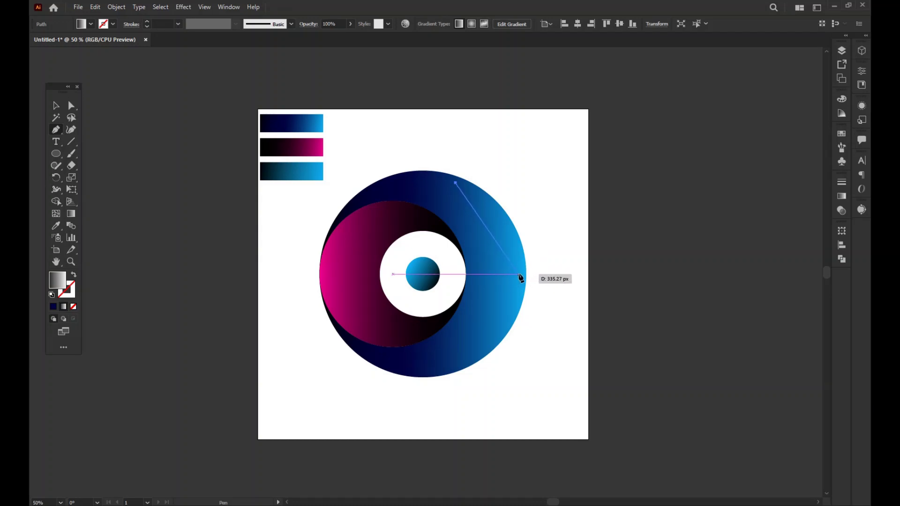
click(519, 274)
drag(519, 279, 524, 341)
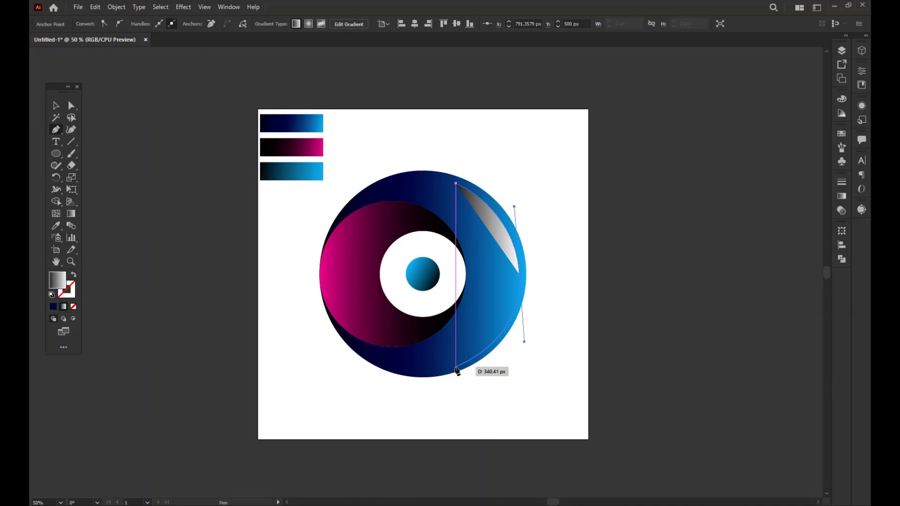
click(456, 363)
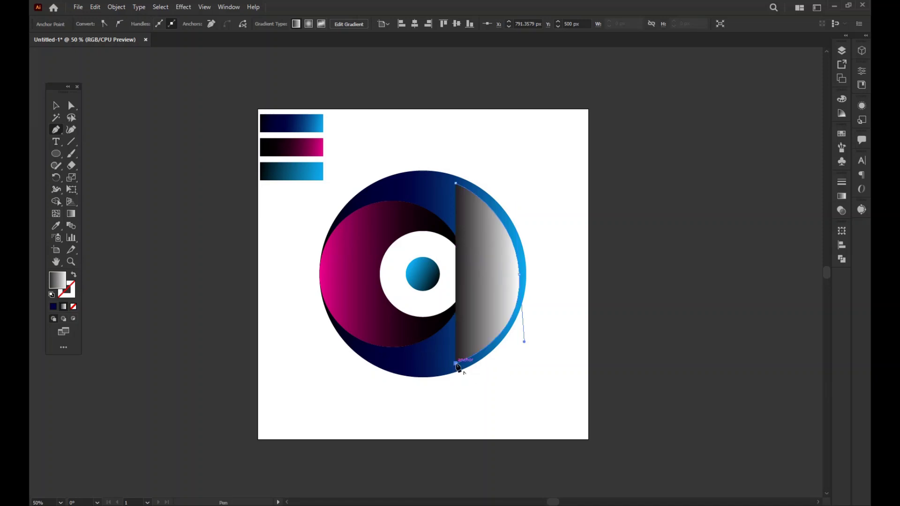
click(519, 274)
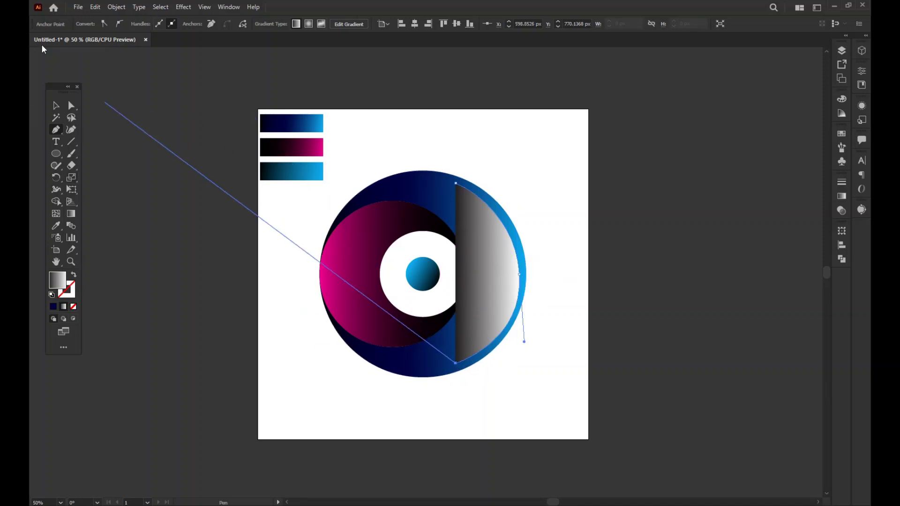
click(72, 105)
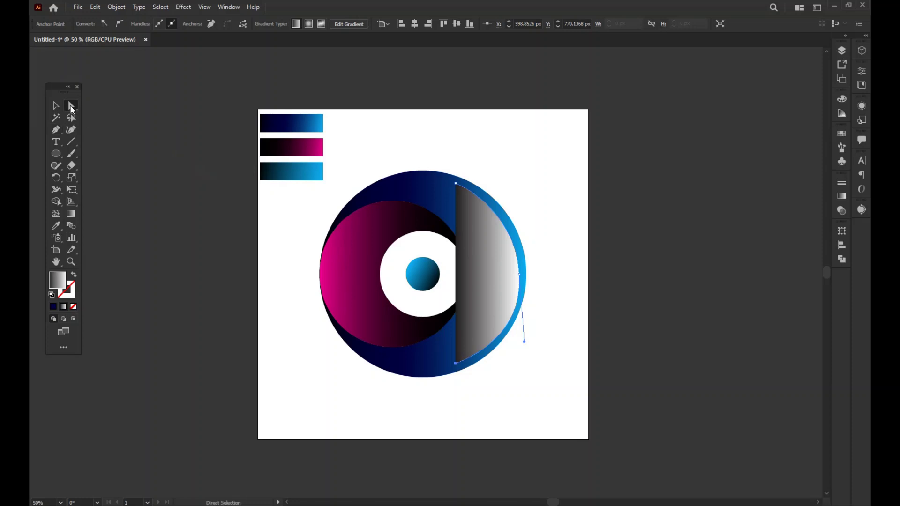
click(519, 275)
drag(520, 278, 515, 277)
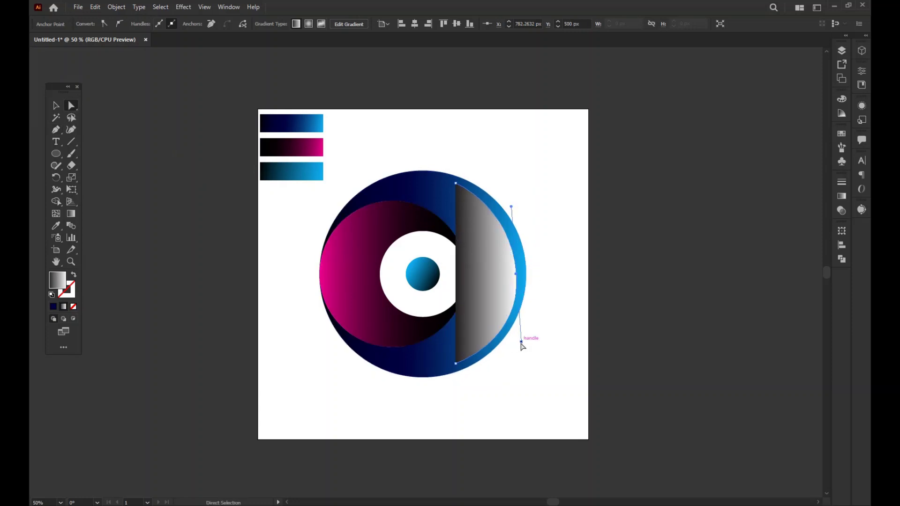
drag(521, 342, 520, 346)
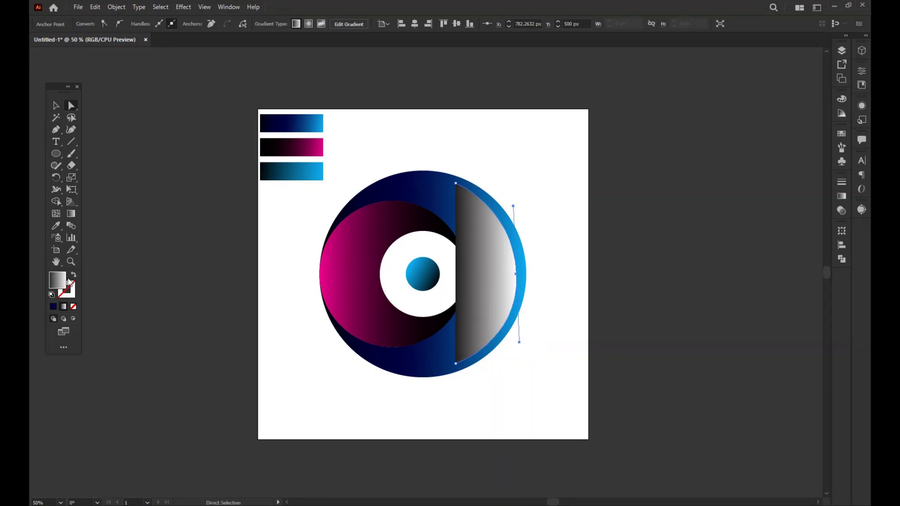
- Give the arc a white stroke and no fill, then select the whole path
key(shift+x)
click(52, 296)
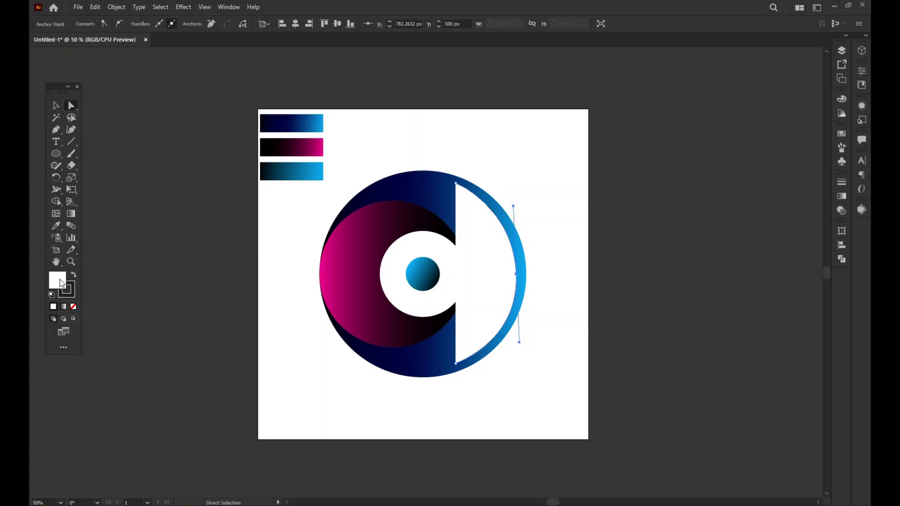
click(73, 307)
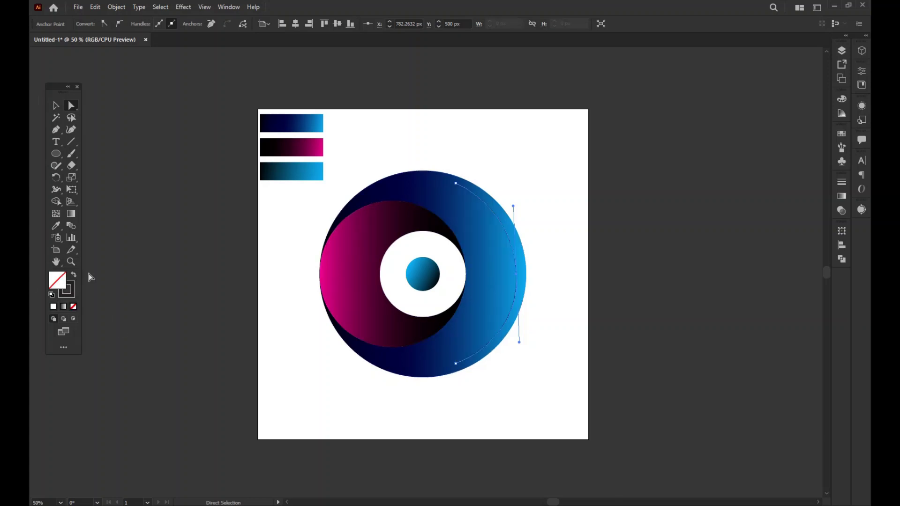
click(51, 295)
key(shift+x)
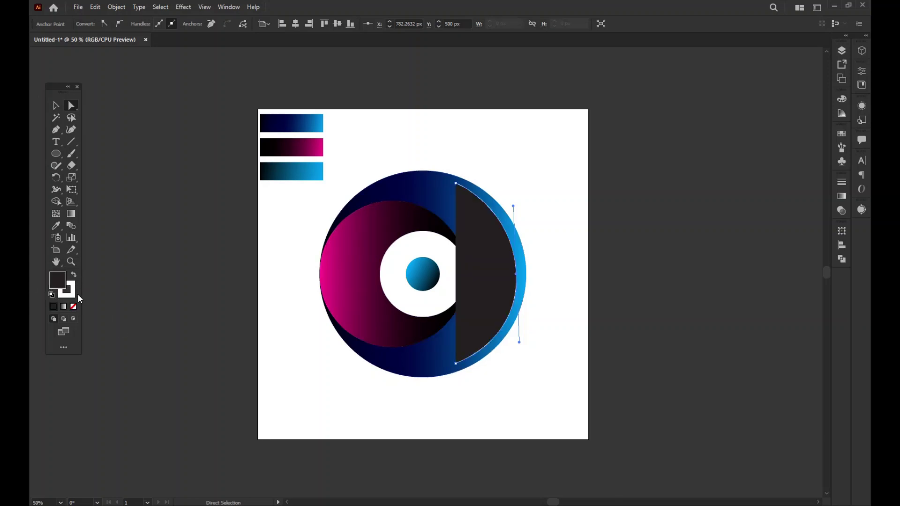
click(74, 307)
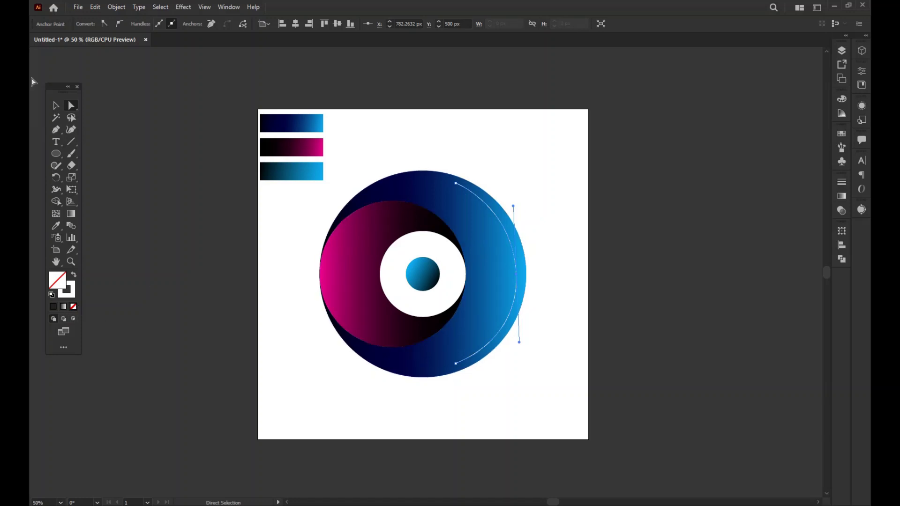
click(57, 106)
click(152, 146)
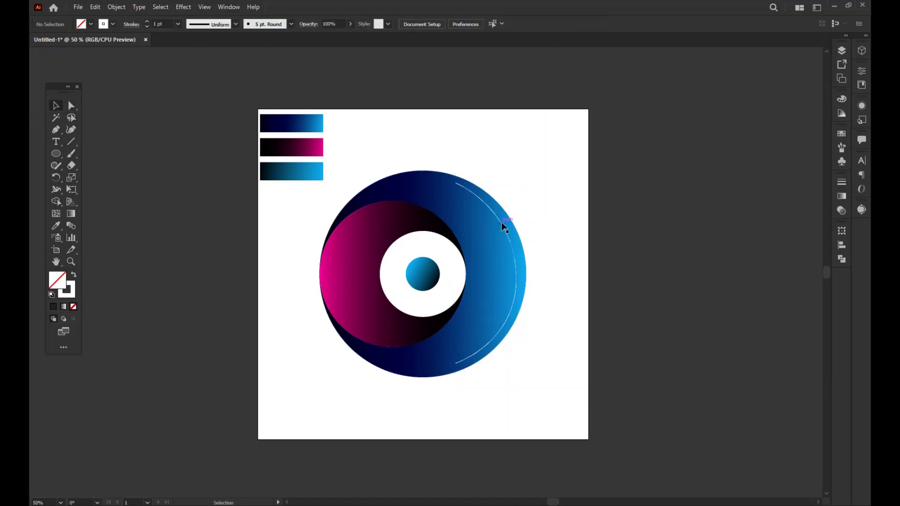
- Raise the white highlight arc's stroke weight to 10 pt
click(496, 231)
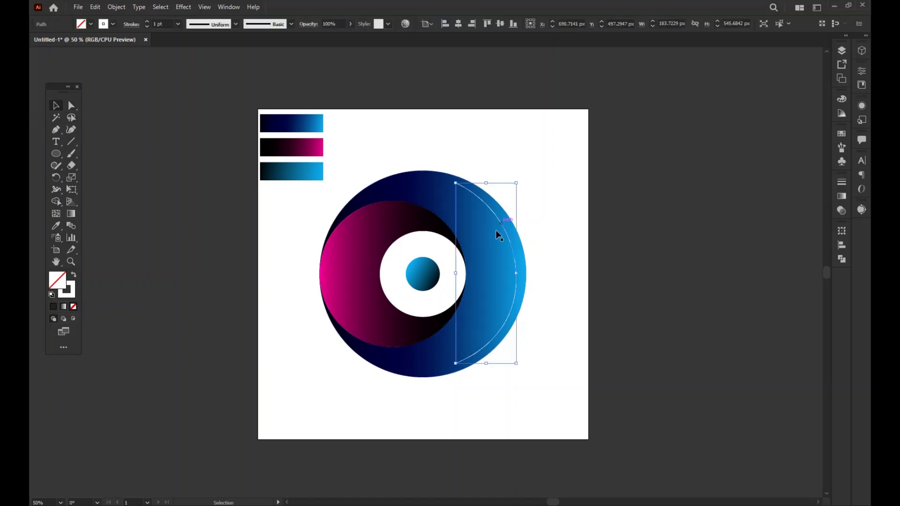
click(145, 22)
click(145, 22)
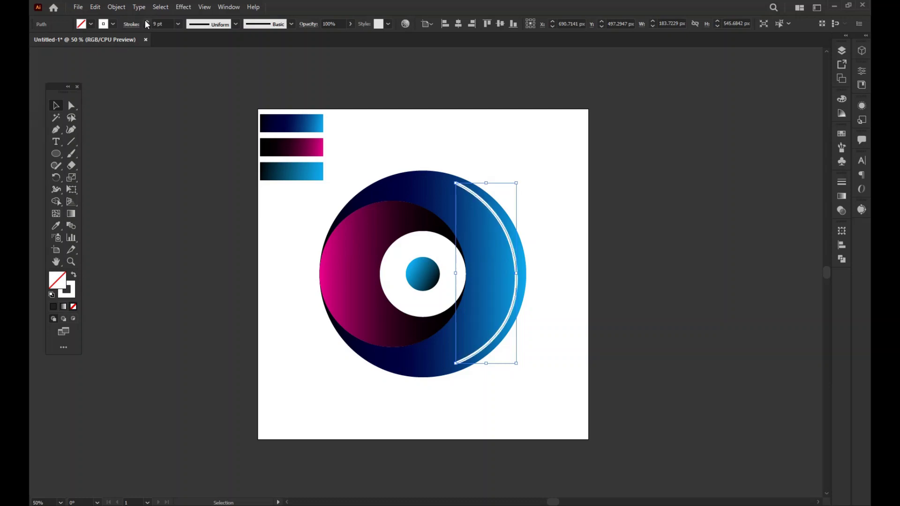
click(145, 22)
key(a)
key(ctrl+1)
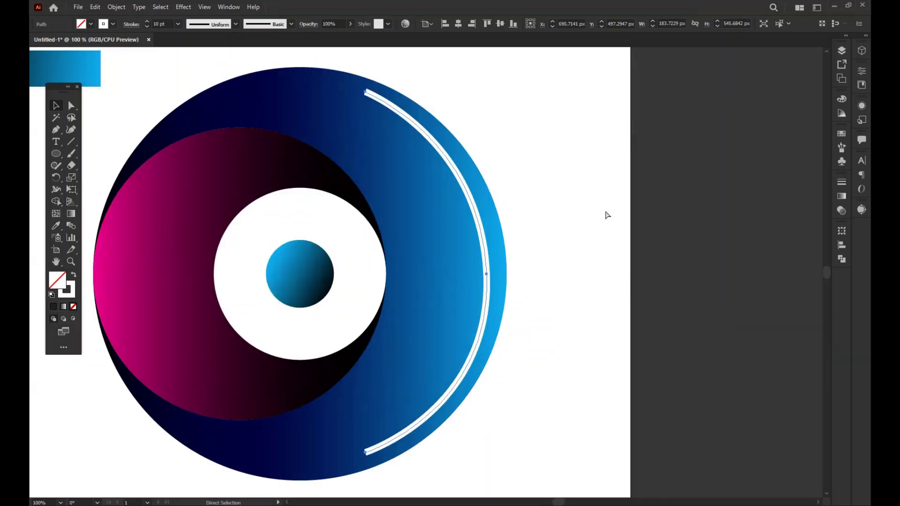
key(v)
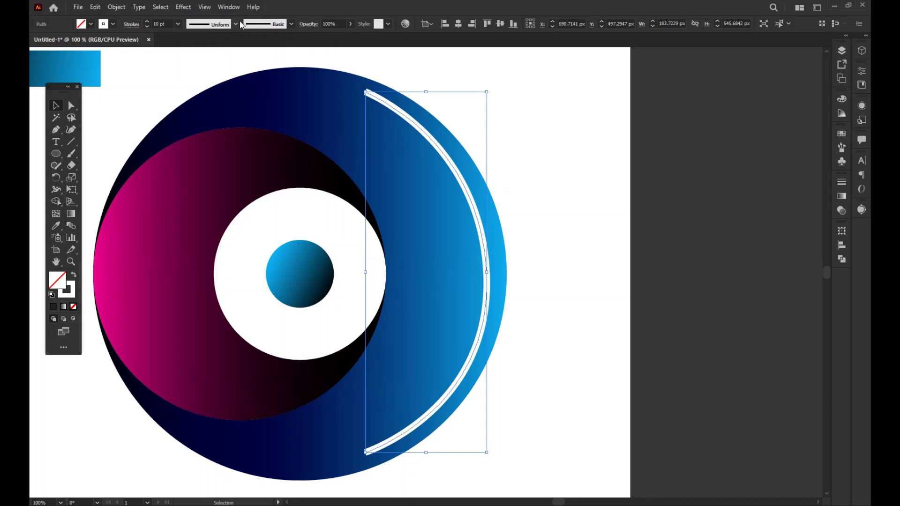
- Give the arc the oval tapered width profile so both ends thin to points
click(240, 24)
click(209, 61)
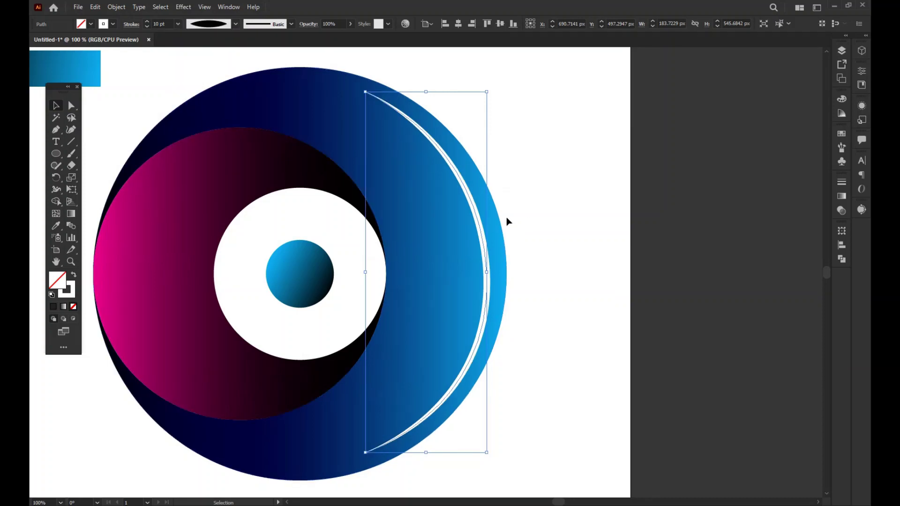
click(603, 232)
scroll(600, 197, down, 1)
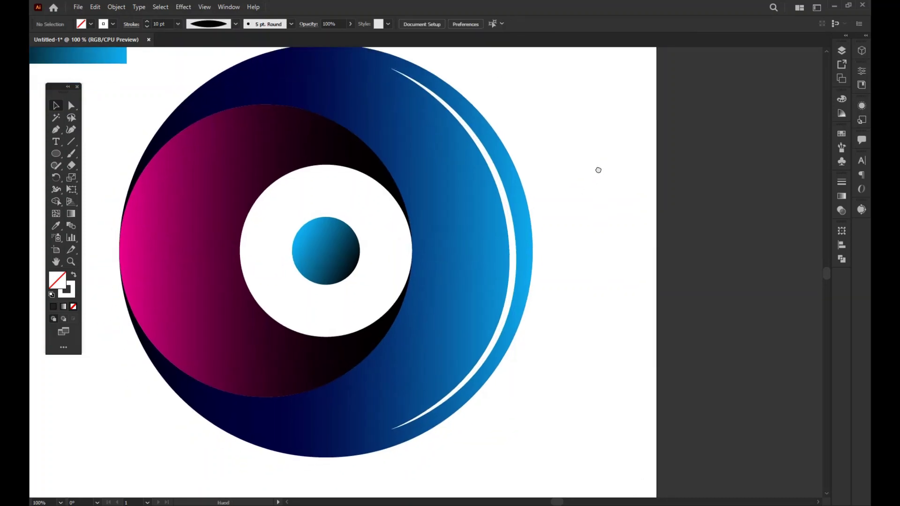
click(511, 218)
click(182, 7)
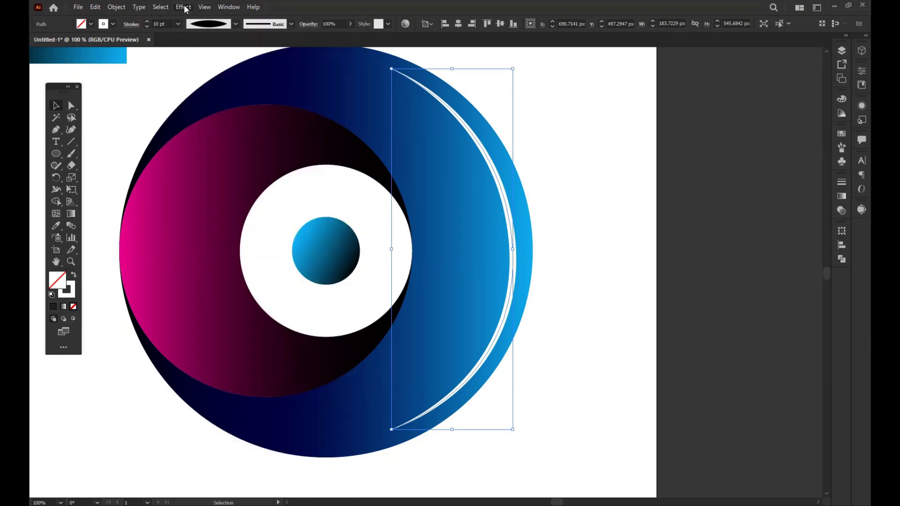
- Apply a Gaussian Blur with about 34.7 px radius to the white arc
click(184, 7)
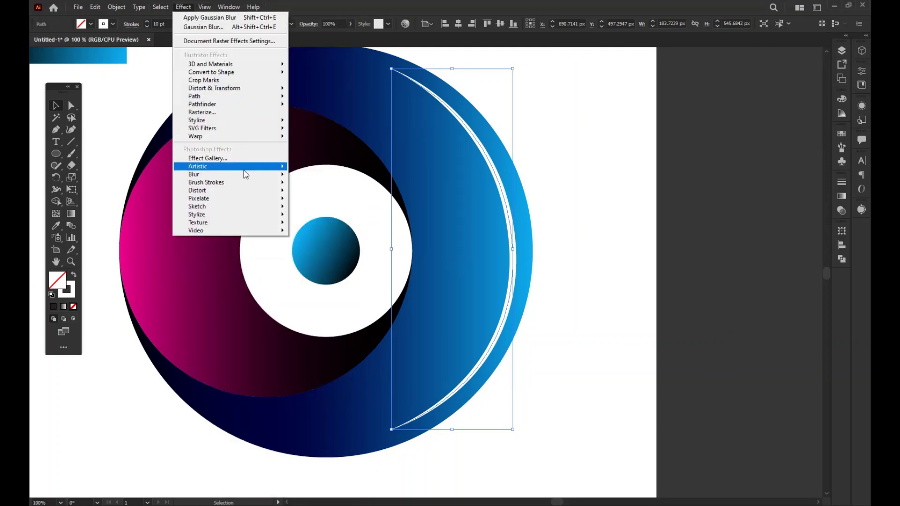
mouse_move(194, 174)
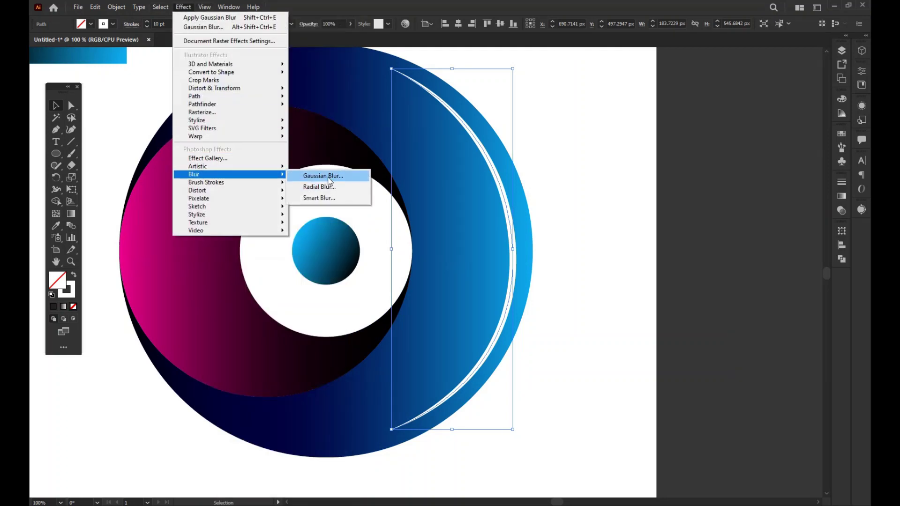
click(328, 178)
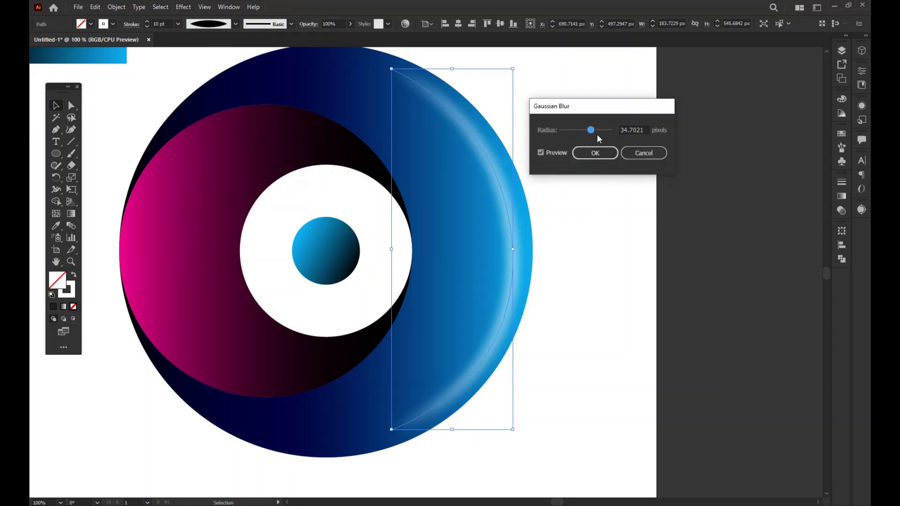
click(595, 153)
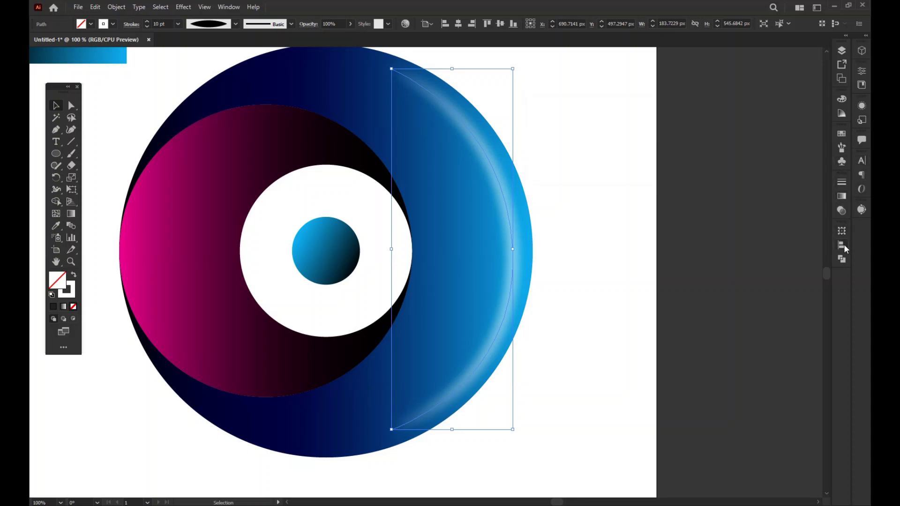
- Set the blurred arc to Overlay blend mode at 50% opacity, then zoom out
click(842, 210)
click(752, 194)
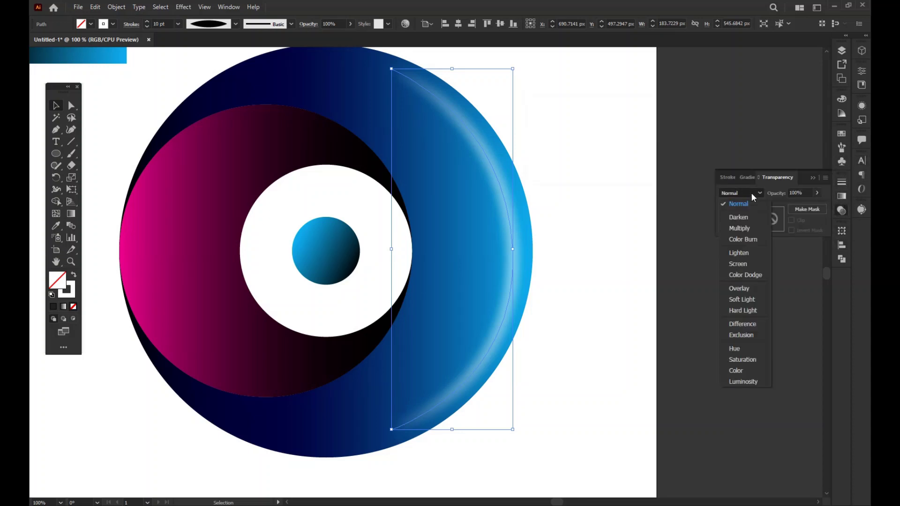
click(745, 290)
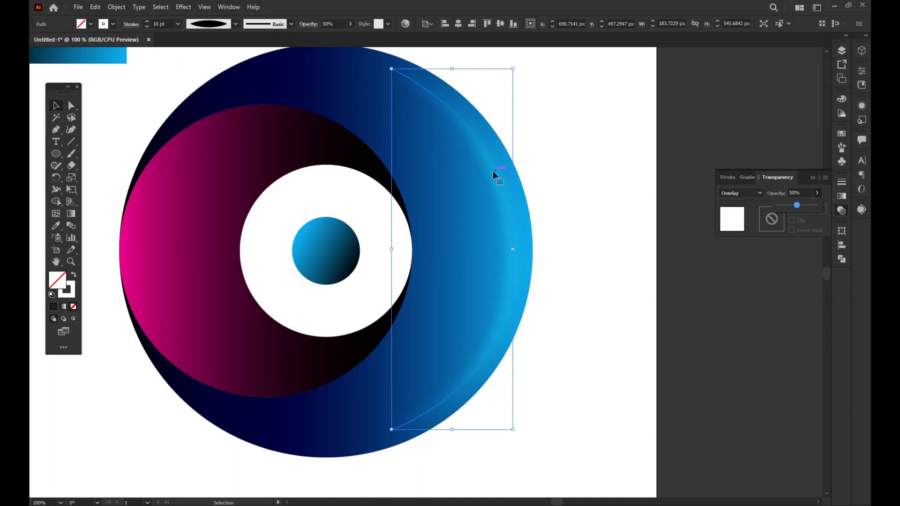
click(653, 235)
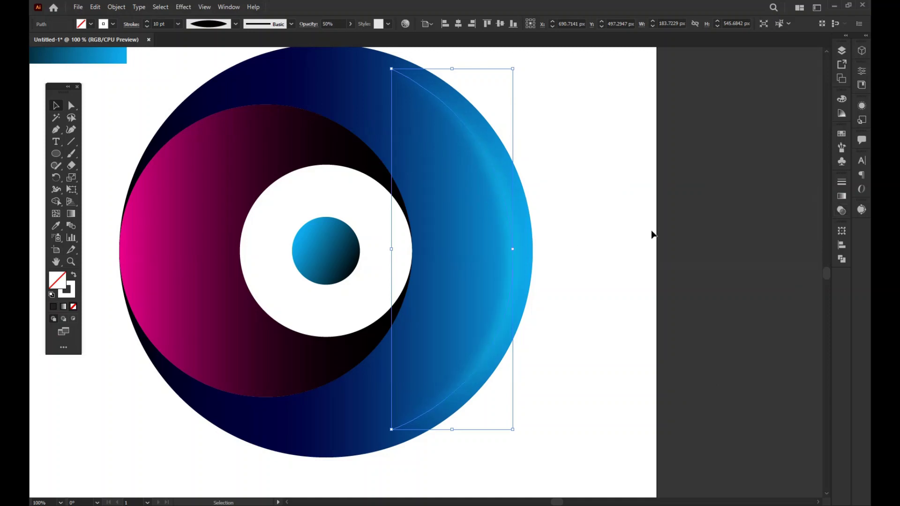
click(632, 219)
key(ctrl+minus)
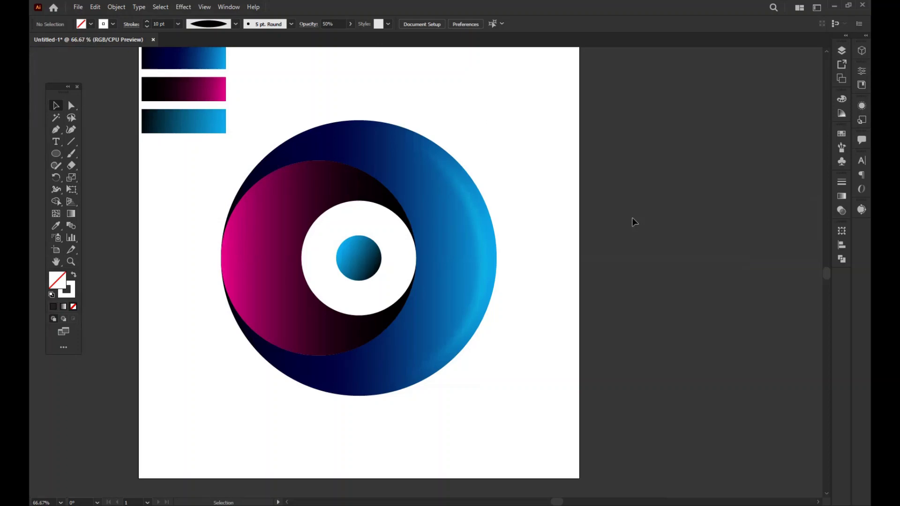
drag(545, 215, 577, 196)
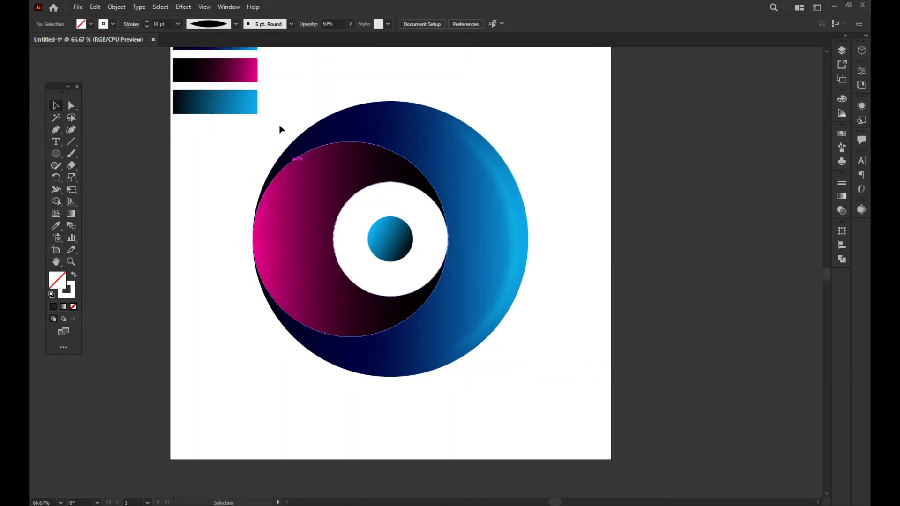
- Paste the copied outer circle in front of the artwork and zoom to 50%
click(102, 7)
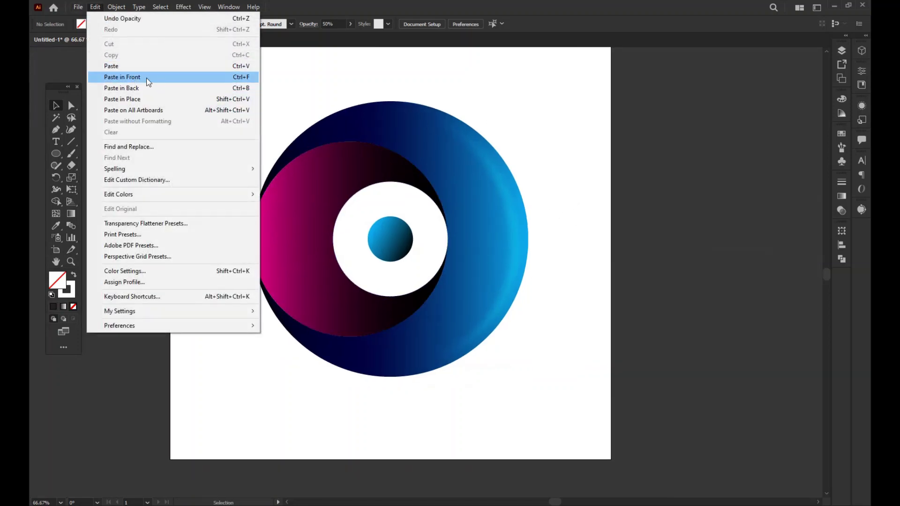
click(143, 78)
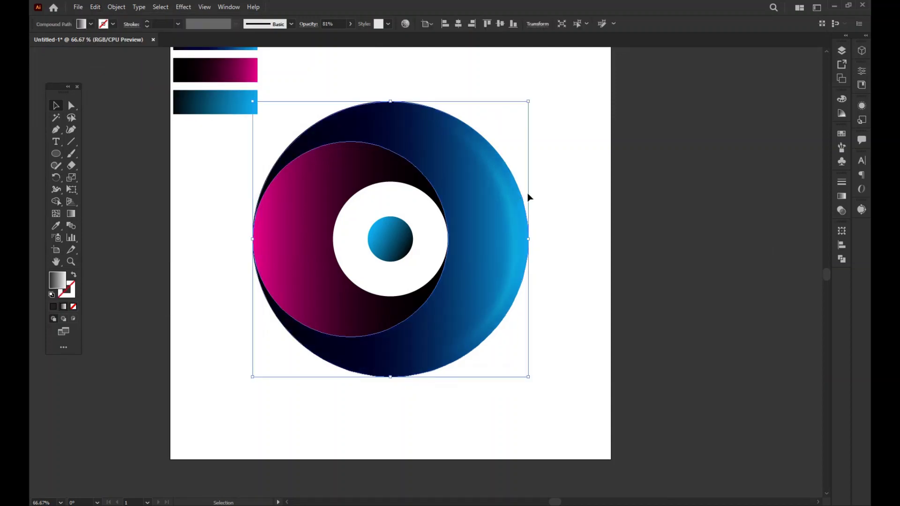
click(580, 146)
drag(580, 147, 593, 165)
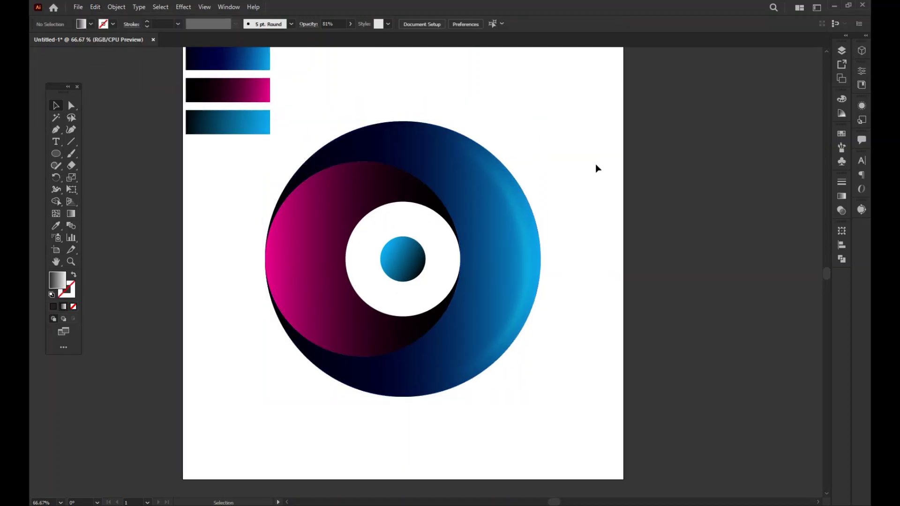
key(ctrl+minus)
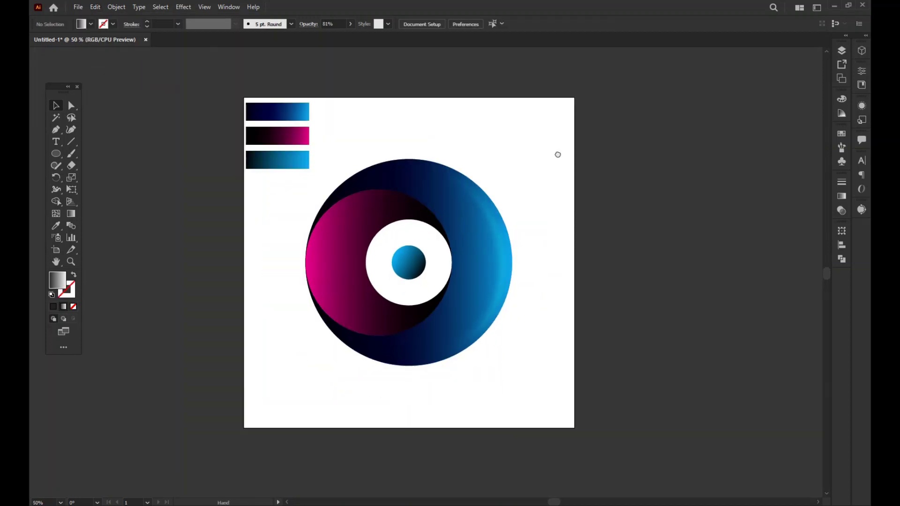
drag(558, 155, 563, 172)
- Marquee-select all the logo's circle pieces and make a clipping mask
drag(555, 389, 304, 191)
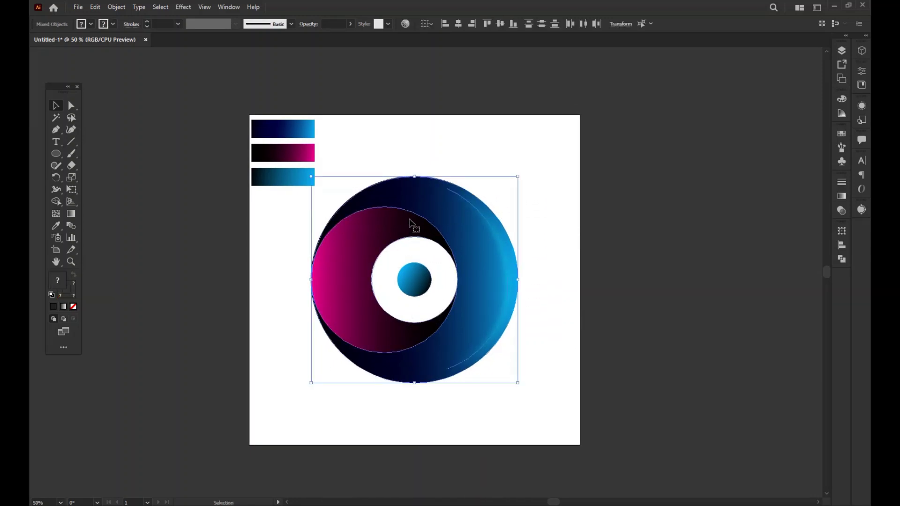
right_click(461, 234)
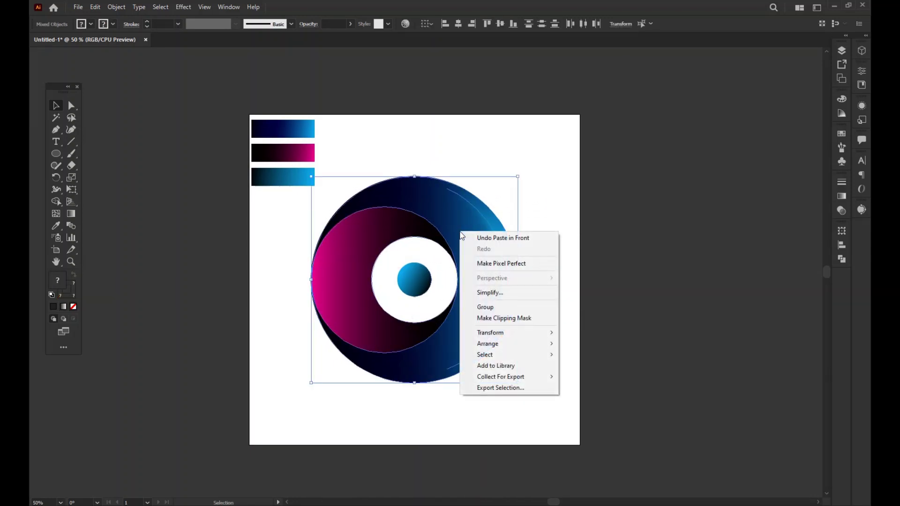
click(486, 307)
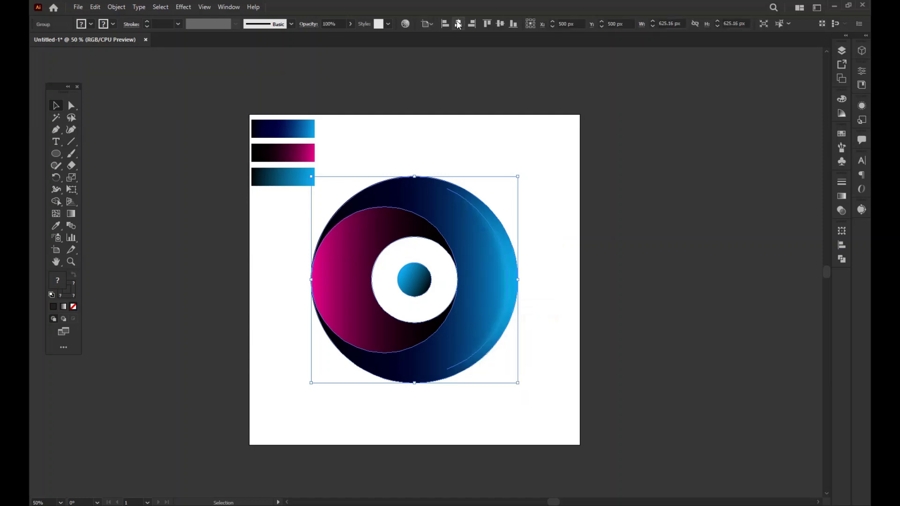